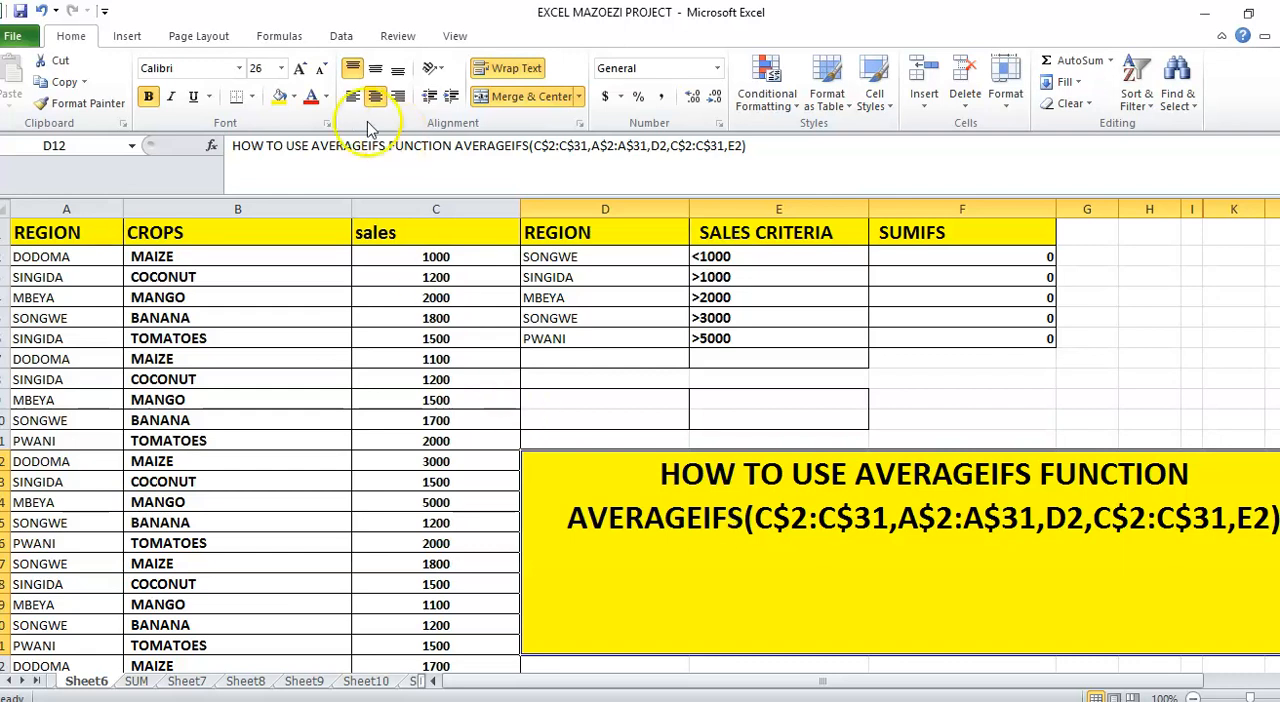
Highlight the source table's REGION, CROPS and sales columns one after another to review the data
left_click(25, 196)
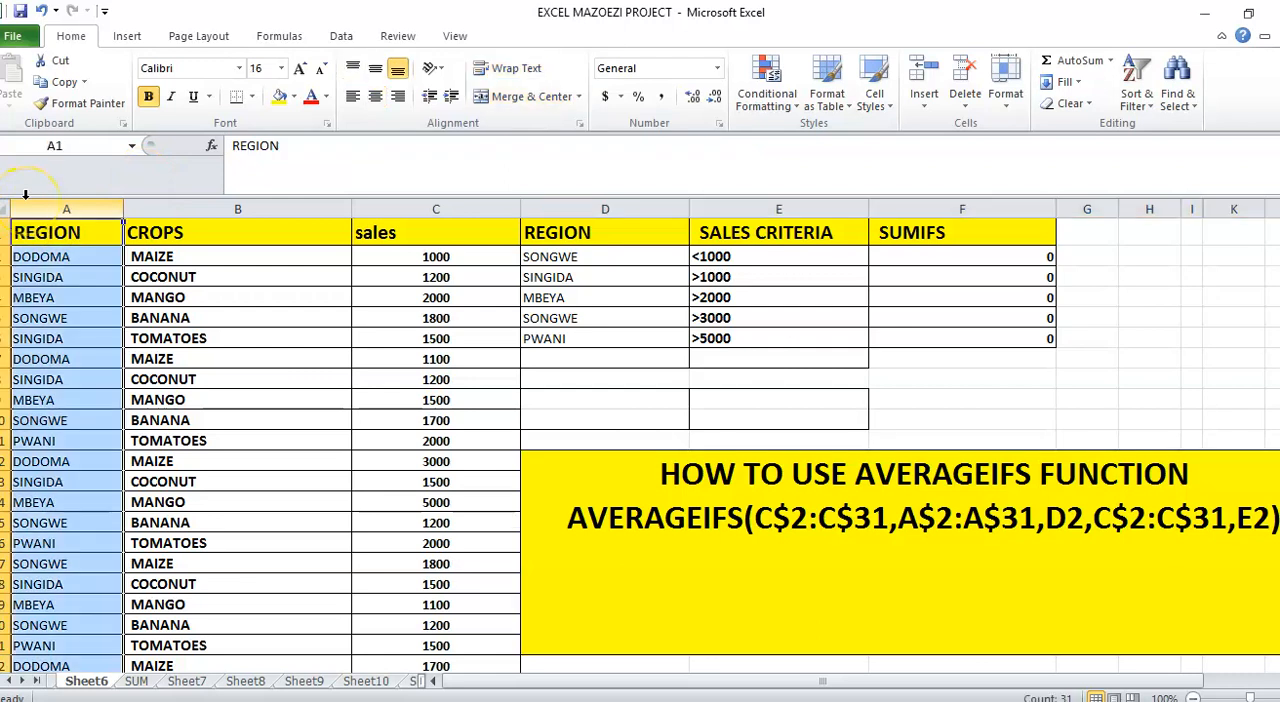
left_click(201, 208)
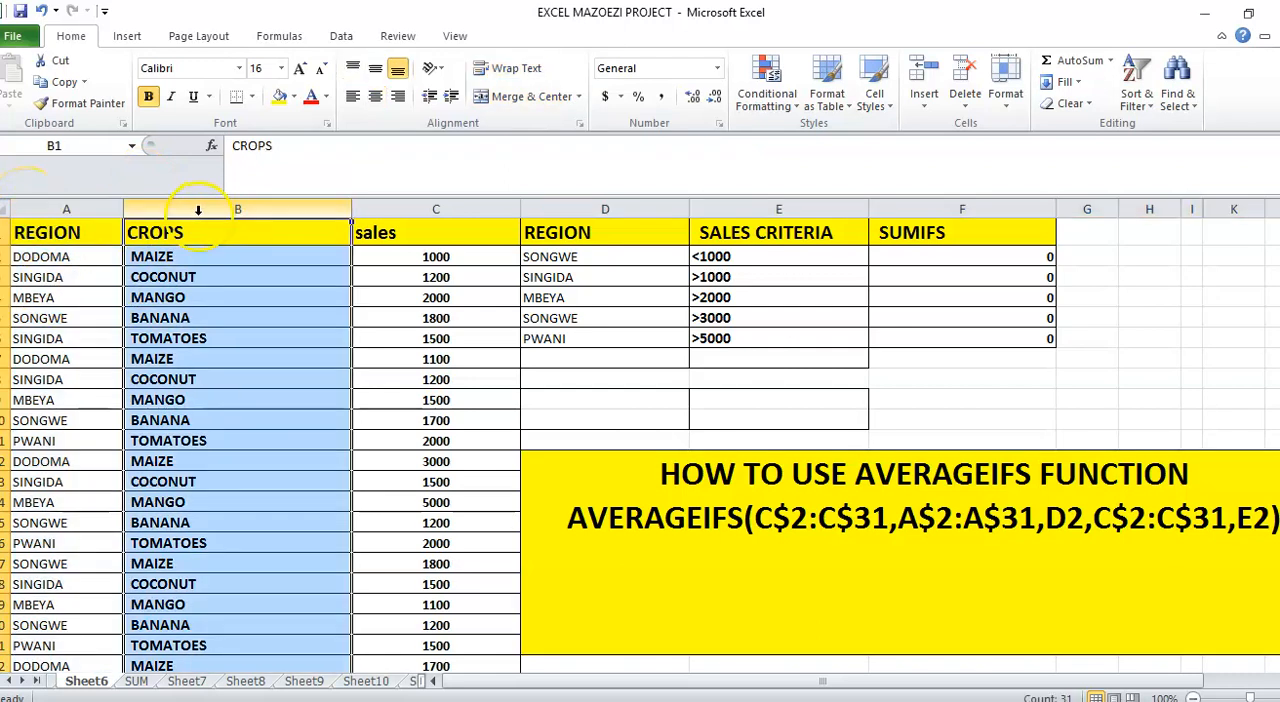
left_click(426, 207)
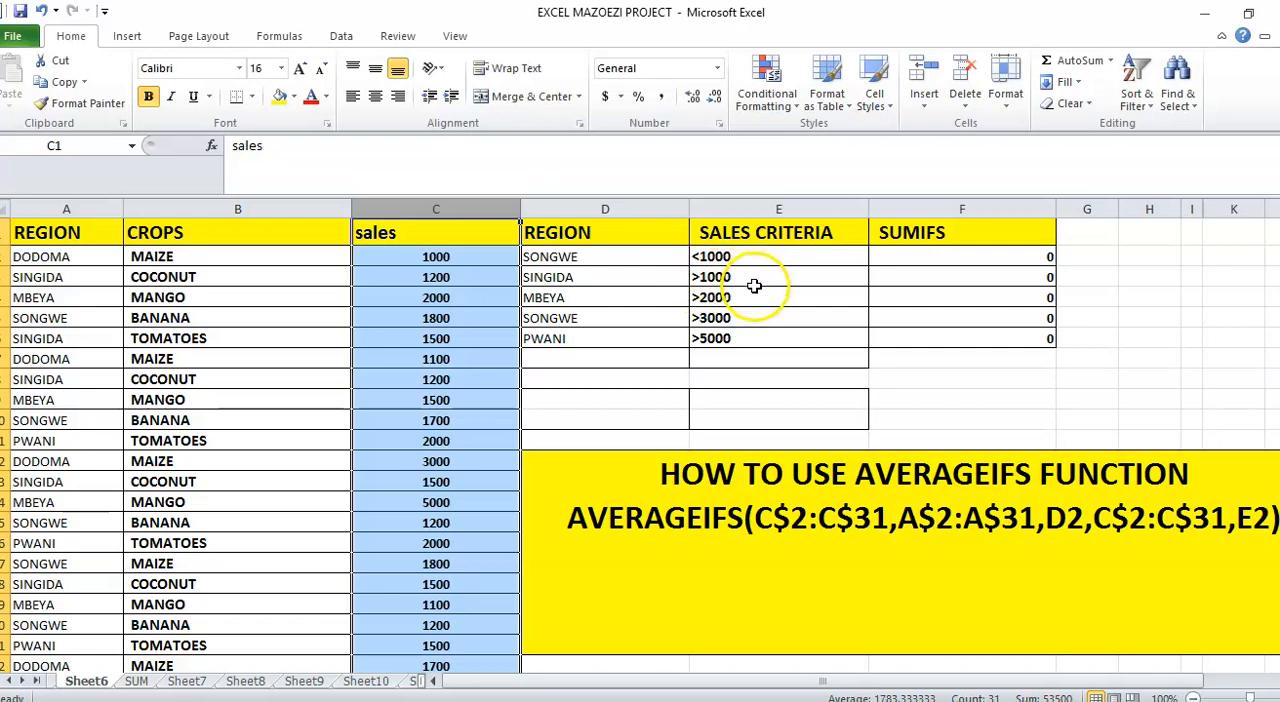
Clear the existing SUMIFS formulas from cells F2 through F6
left_click(918, 254)
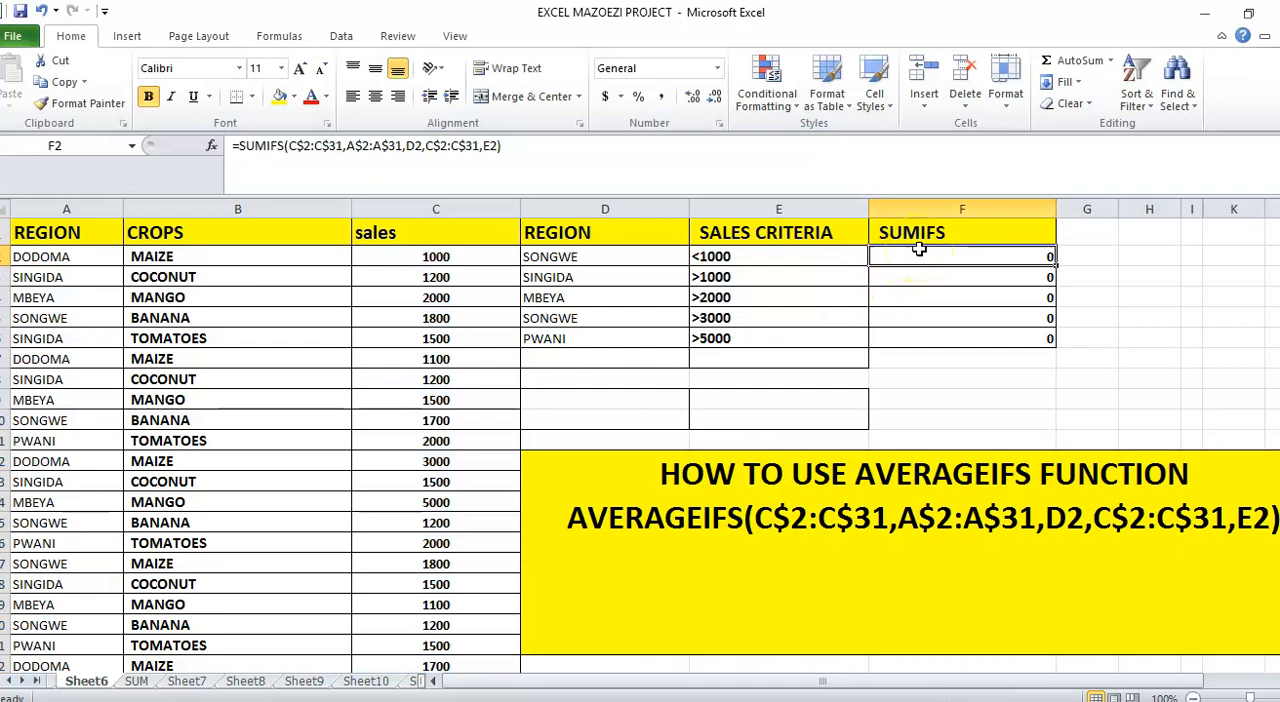
left_click_drag(917, 256, 925, 335)
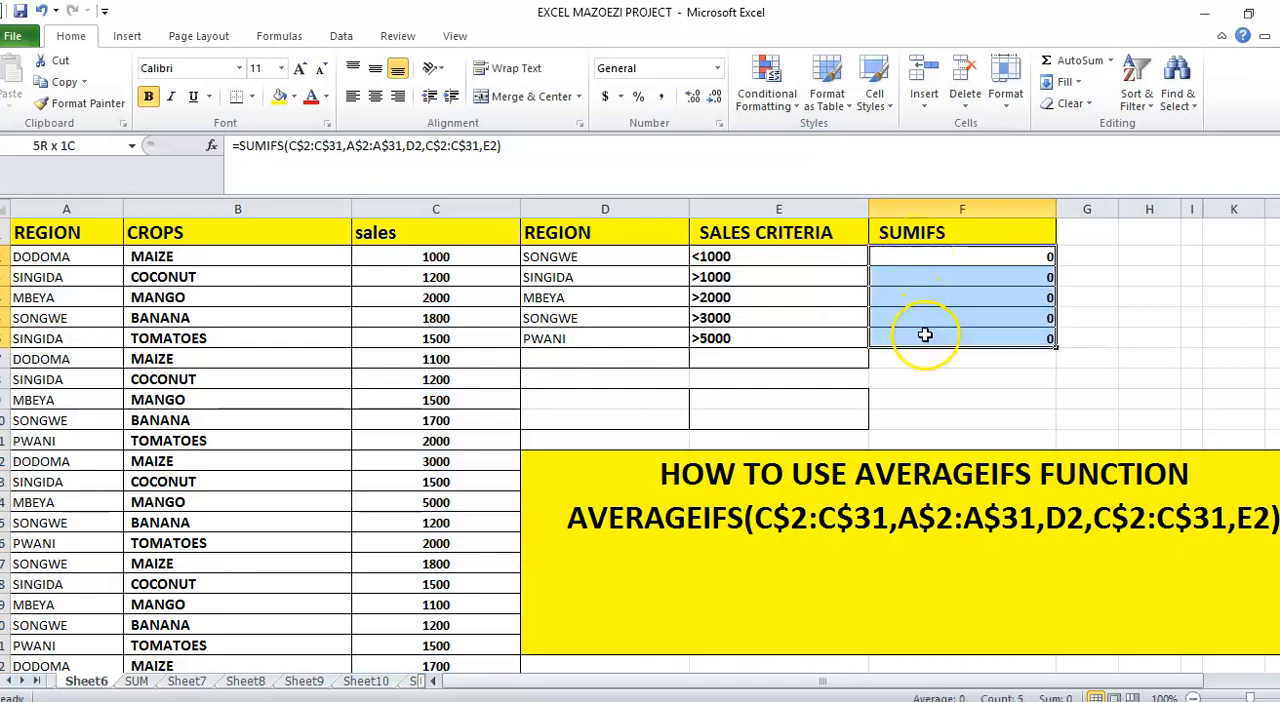
key("Delete")
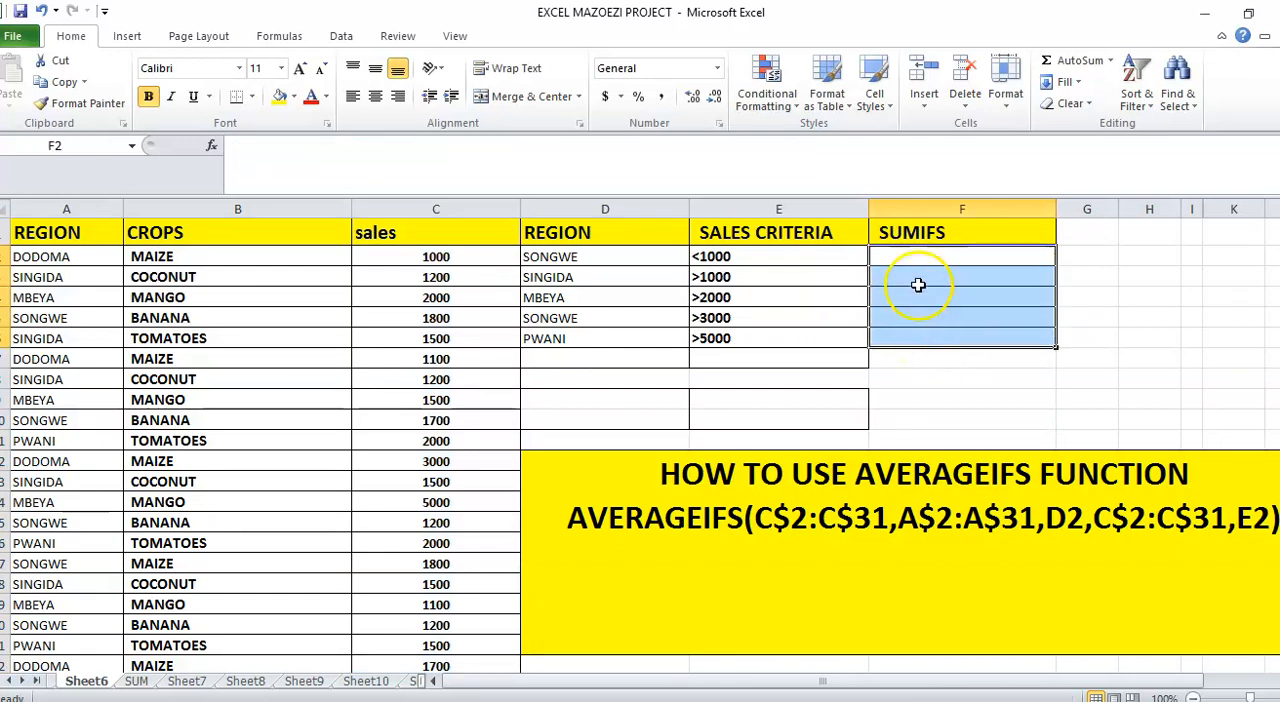
Start an AVERAGEIFS formula in F2 with the sales values C2:C31 as the average range
left_click(901, 254)
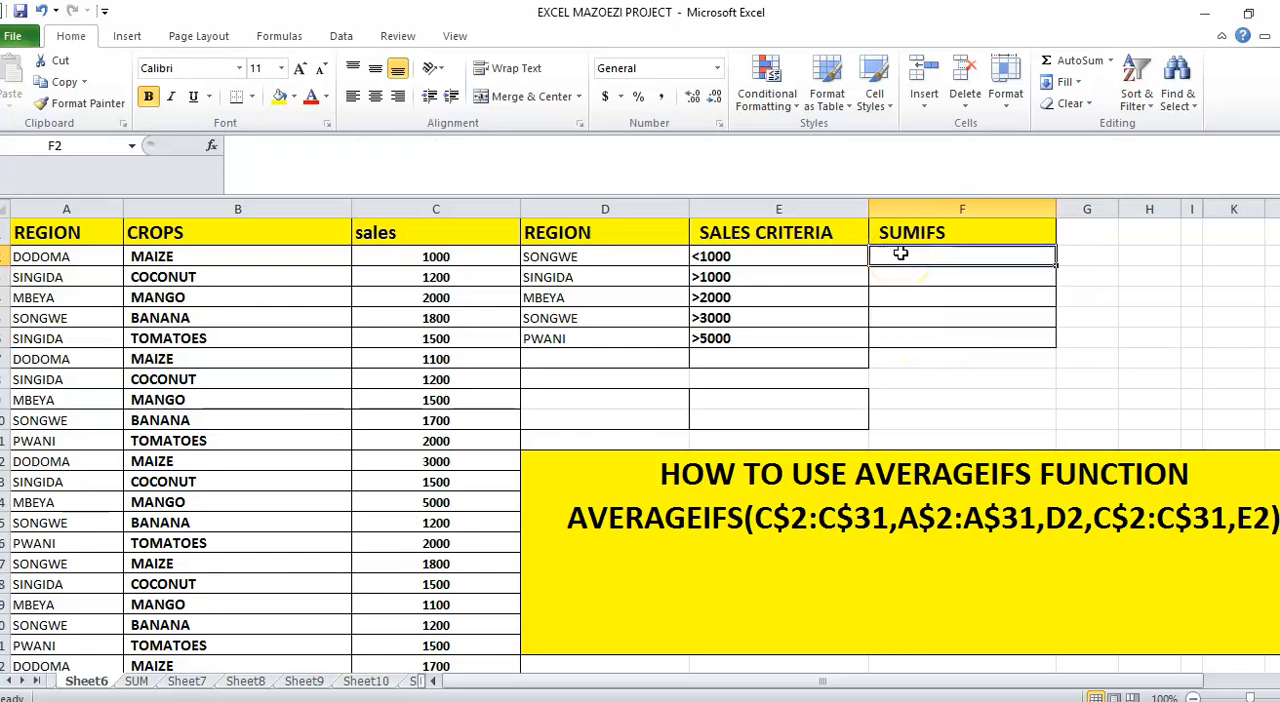
type("=")
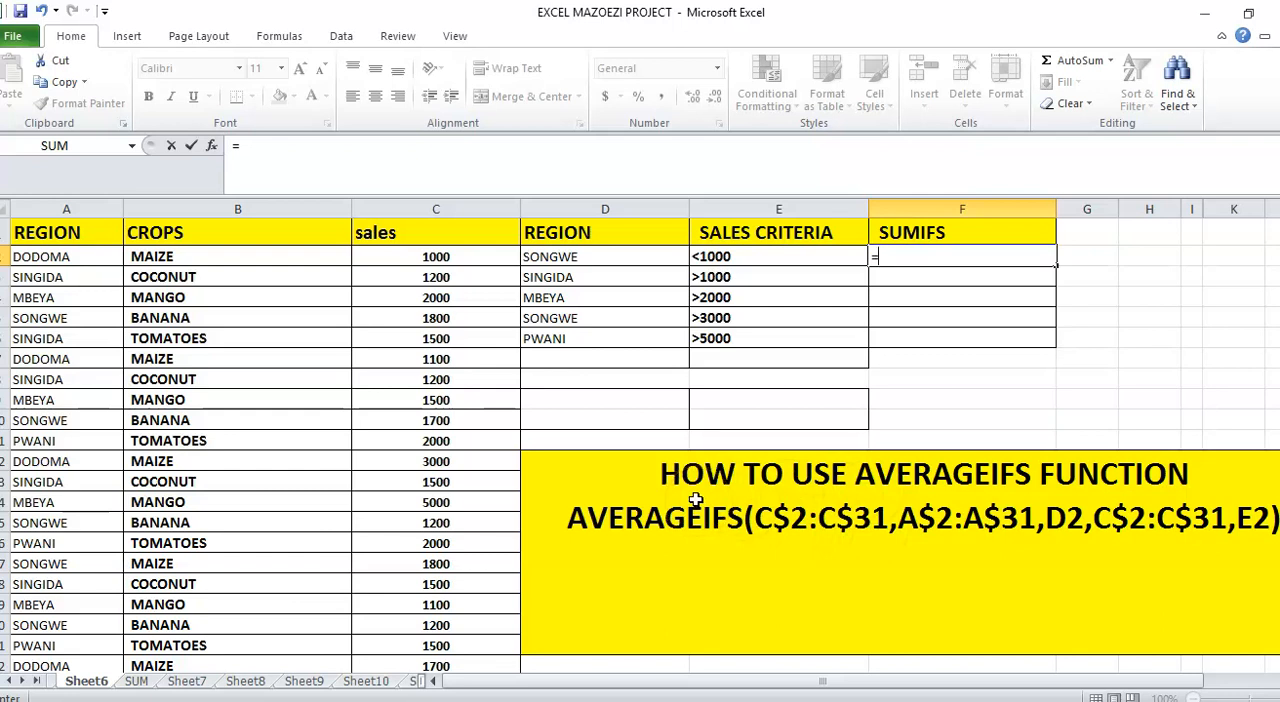
type("AVERAF")
key("BackSpace")
type("GEIFS")
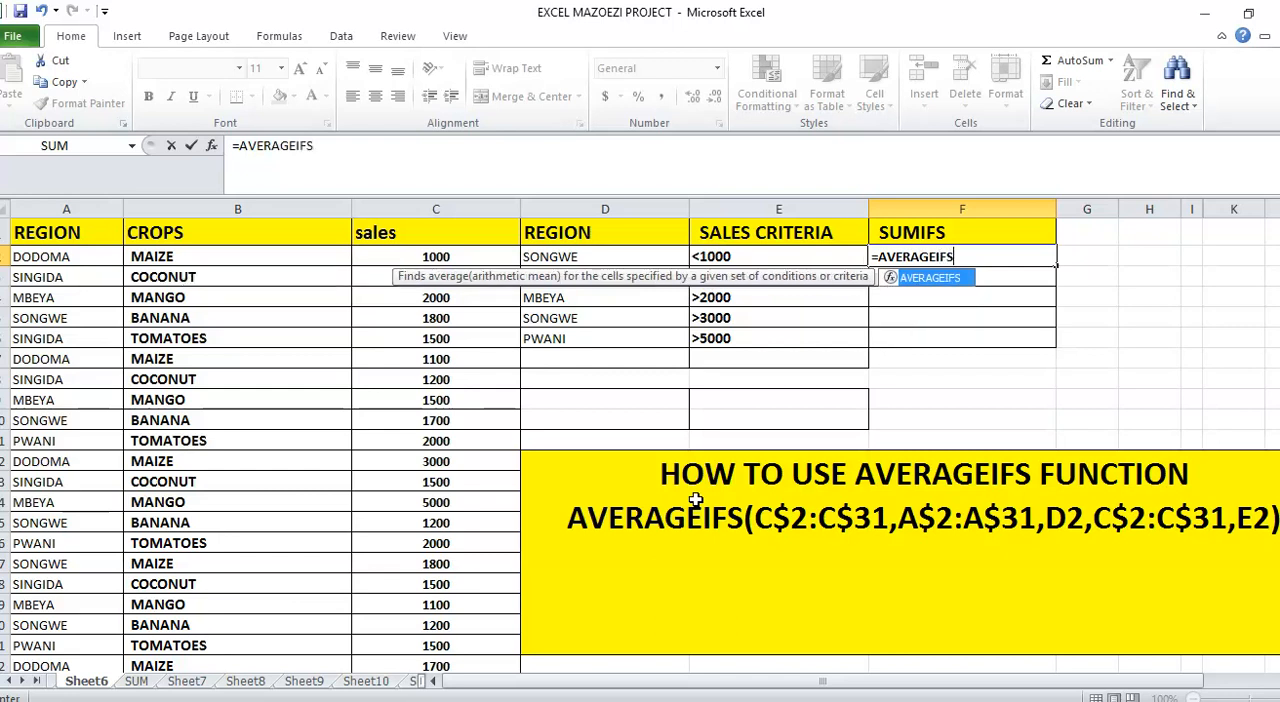
type("(")
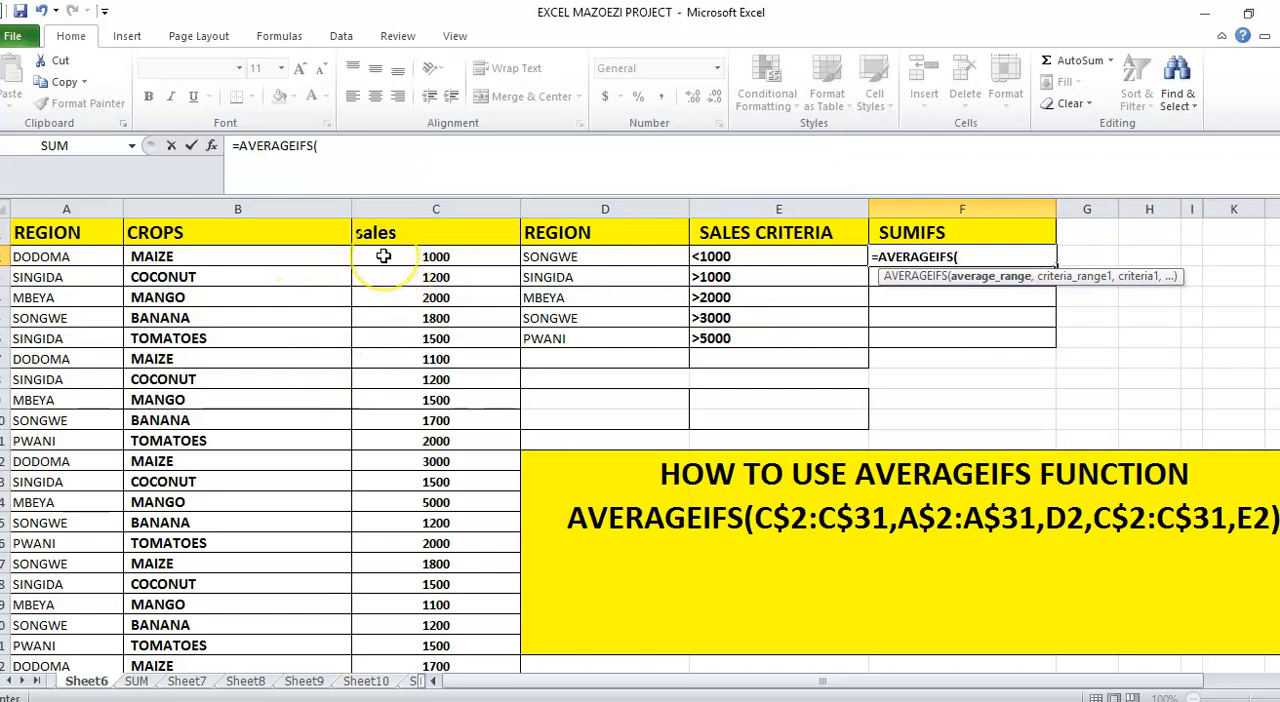
left_click_drag(383, 256, 441, 474)
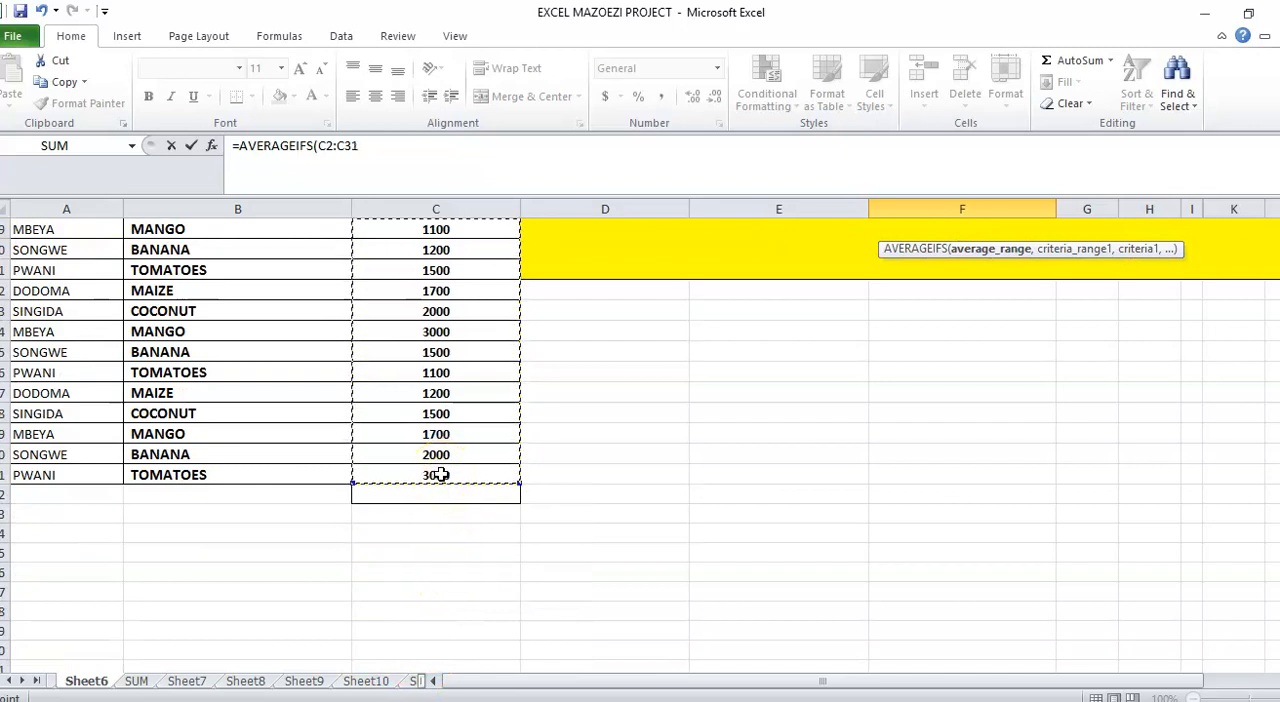
type(",")
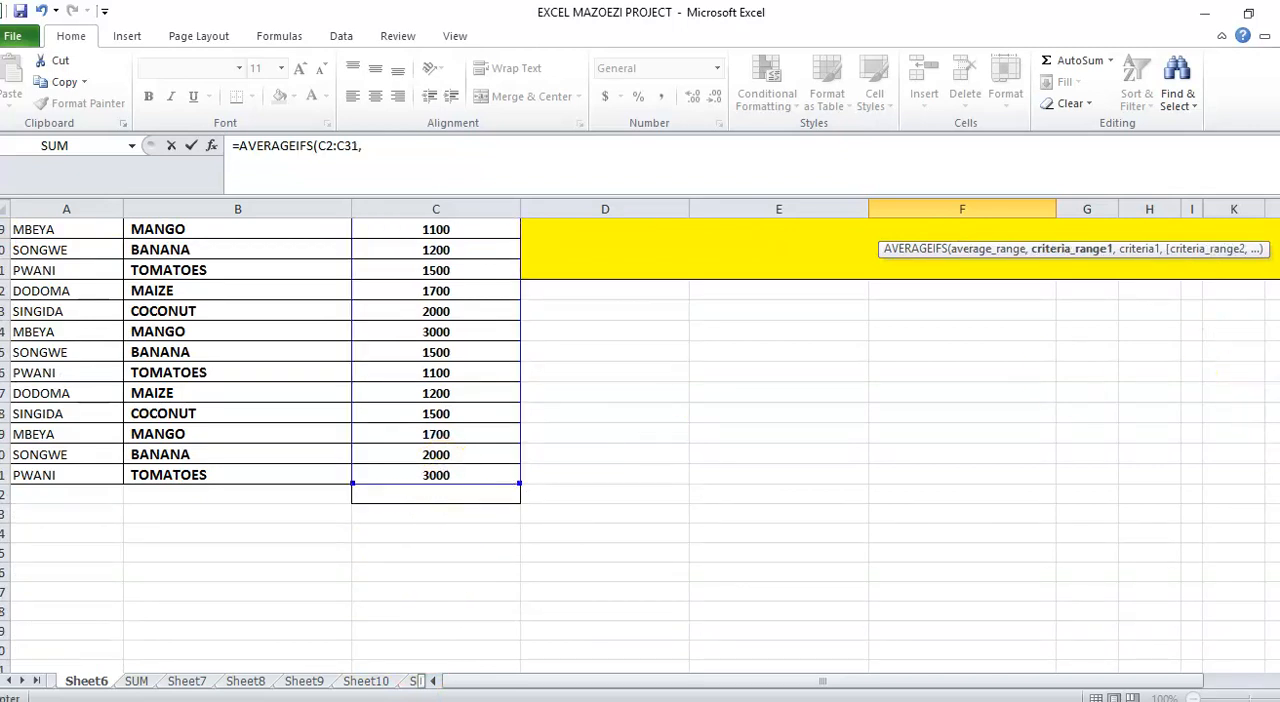
Add the first condition to the formula, with regions A2:A31 as the criteria range and D2 as the criterion
scroll(640, 446, "up", 9)
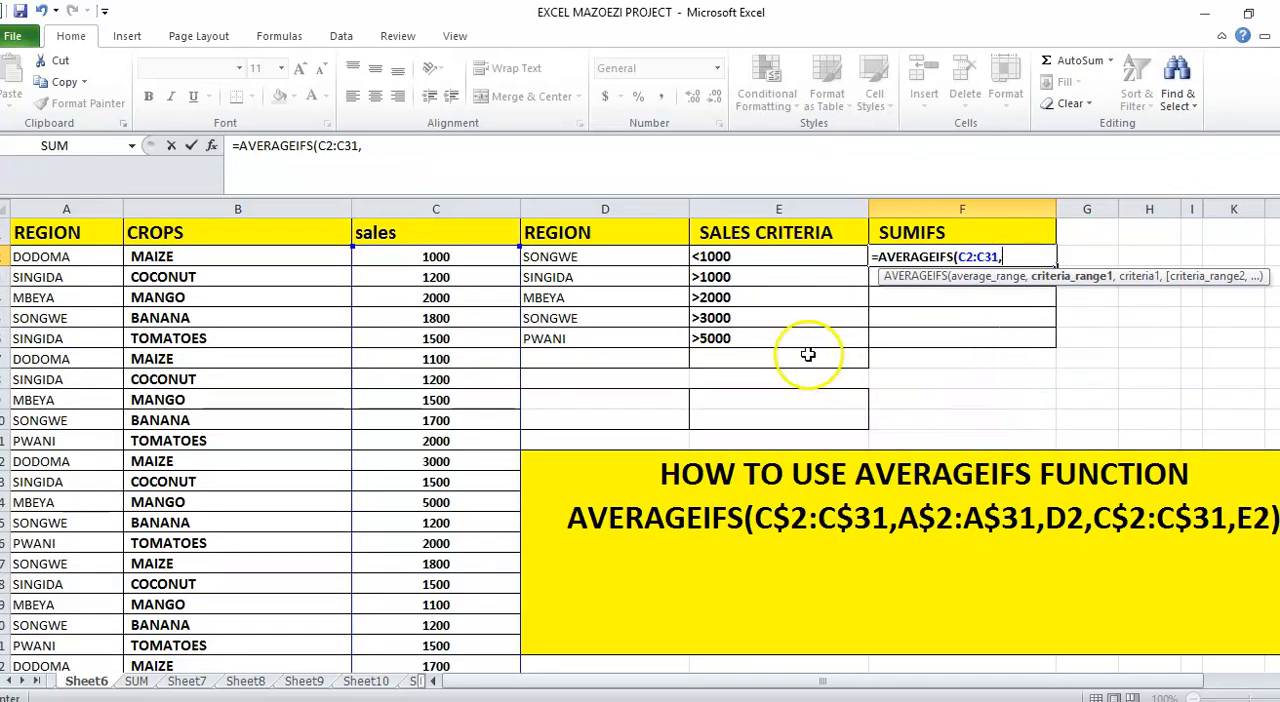
left_click_drag(60, 256, 60, 645)
type(",")
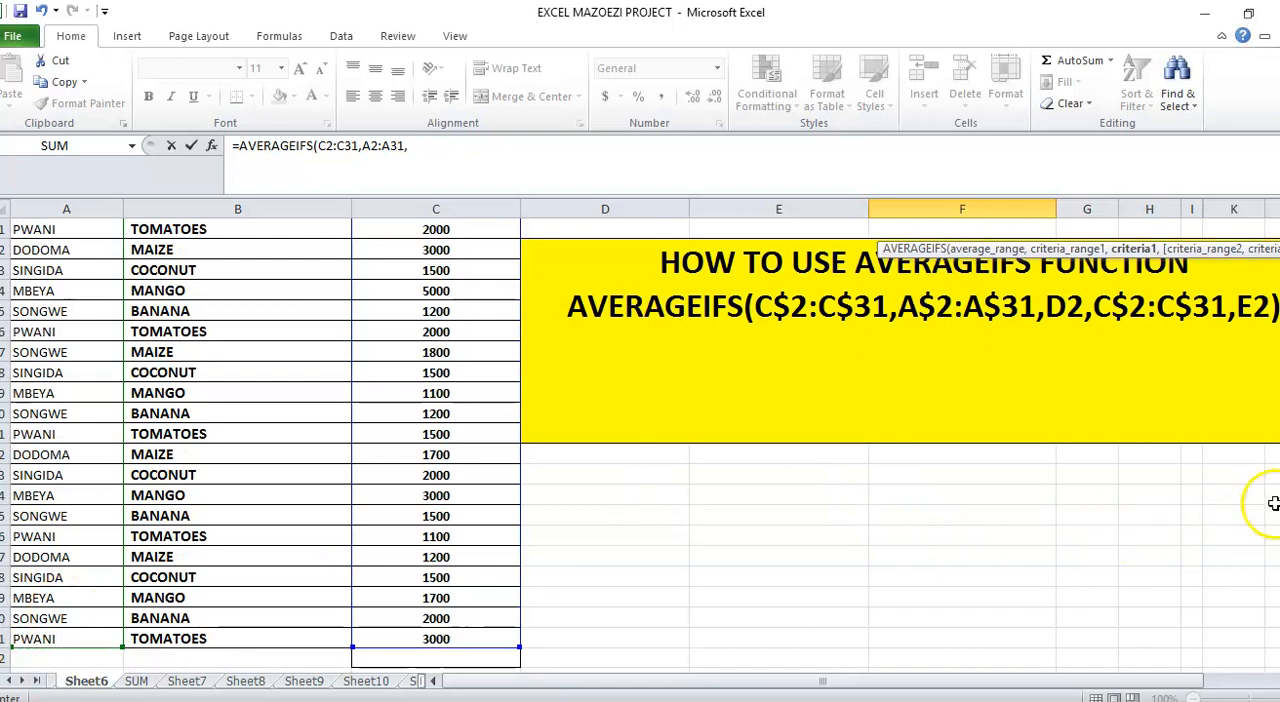
left_click_drag(1279, 510, 1279, 365)
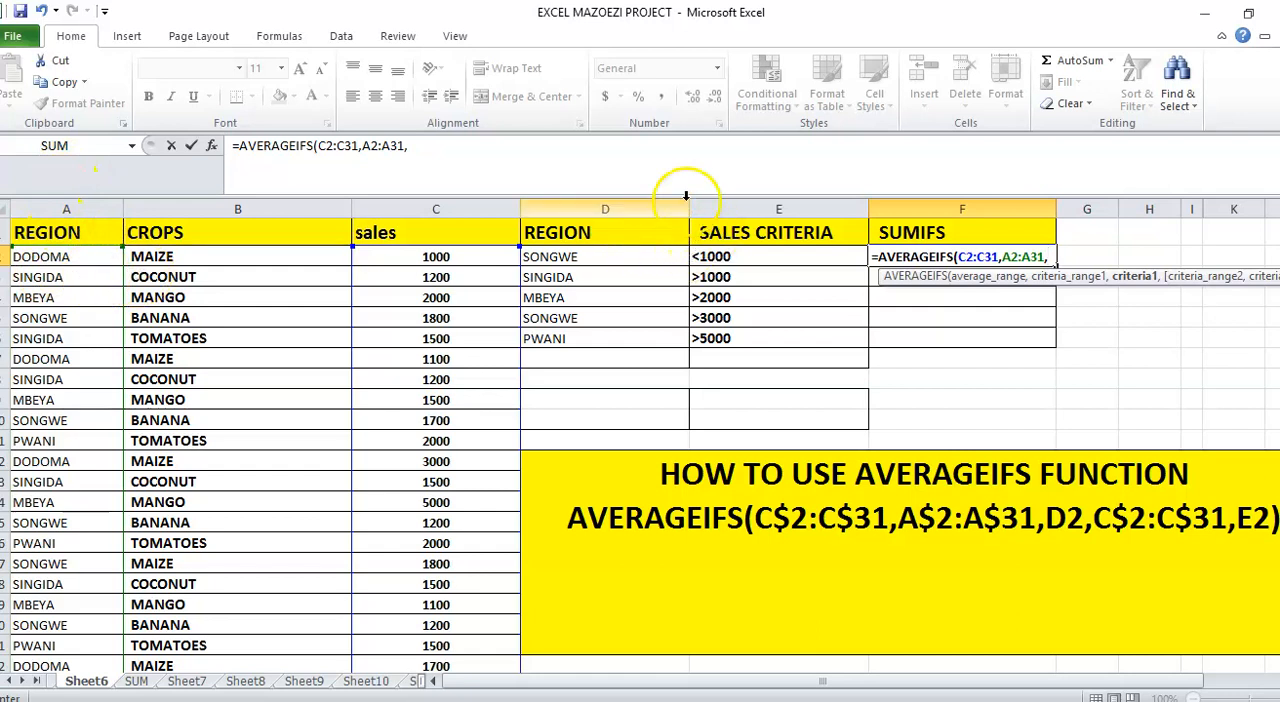
left_click(568, 256)
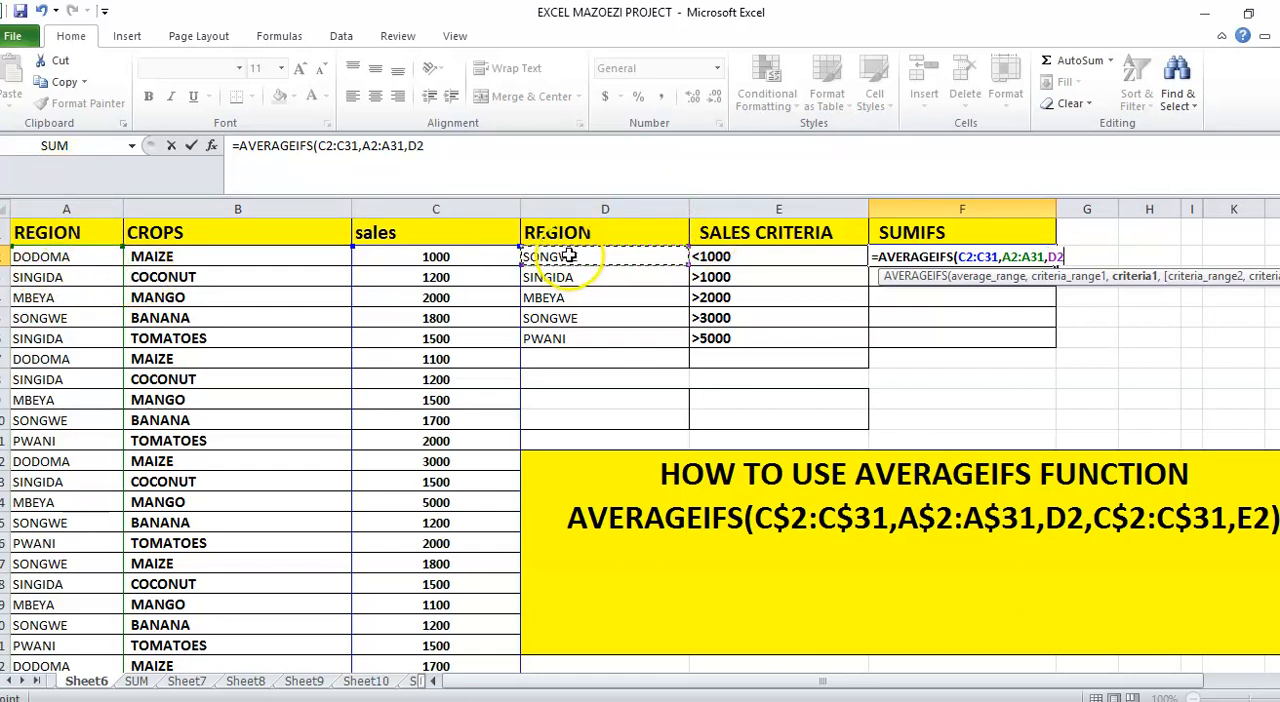
type(",")
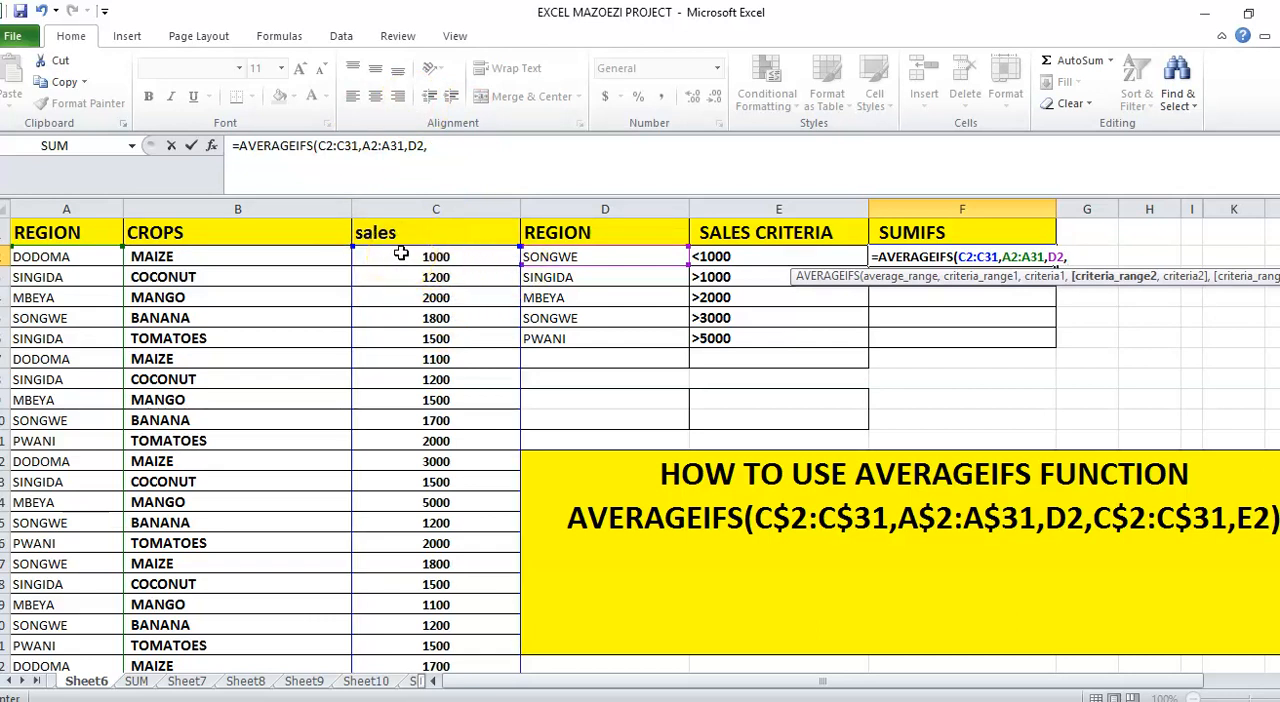
Add the second condition to the formula, with sales C2:C31 as the criteria range and E2 as the criterion
left_click_drag(400, 254, 409, 628)
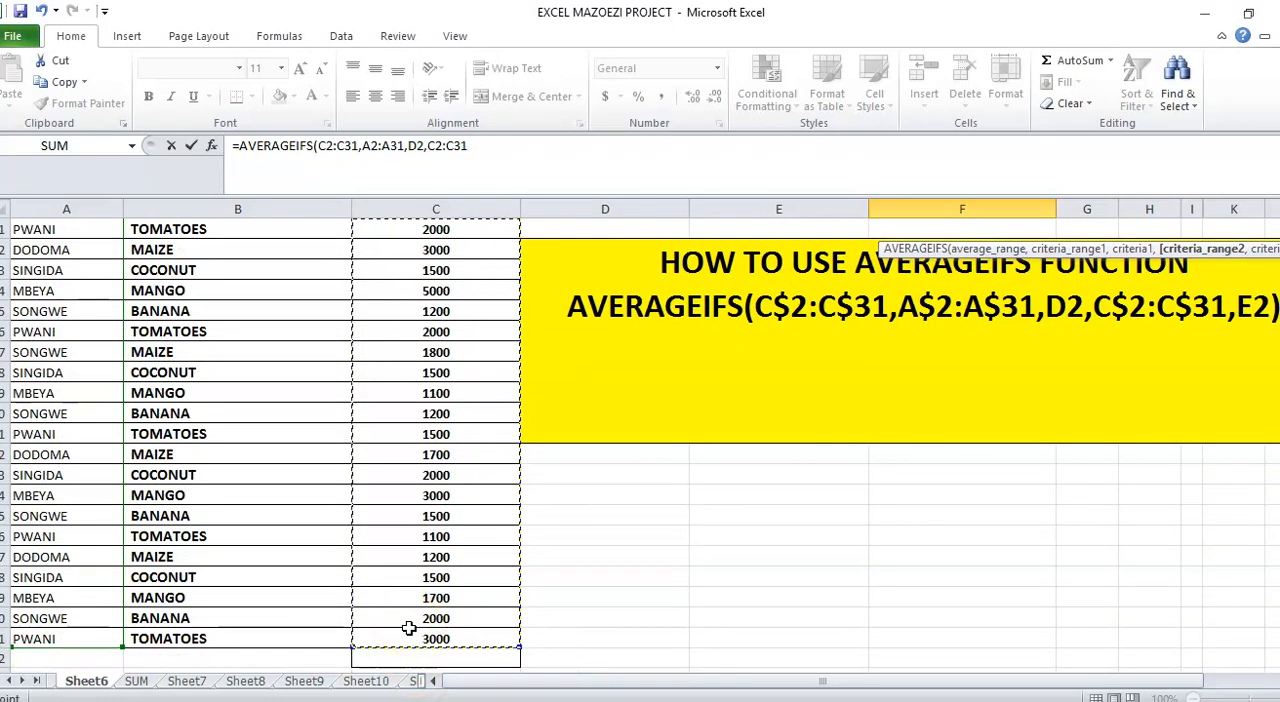
type(",")
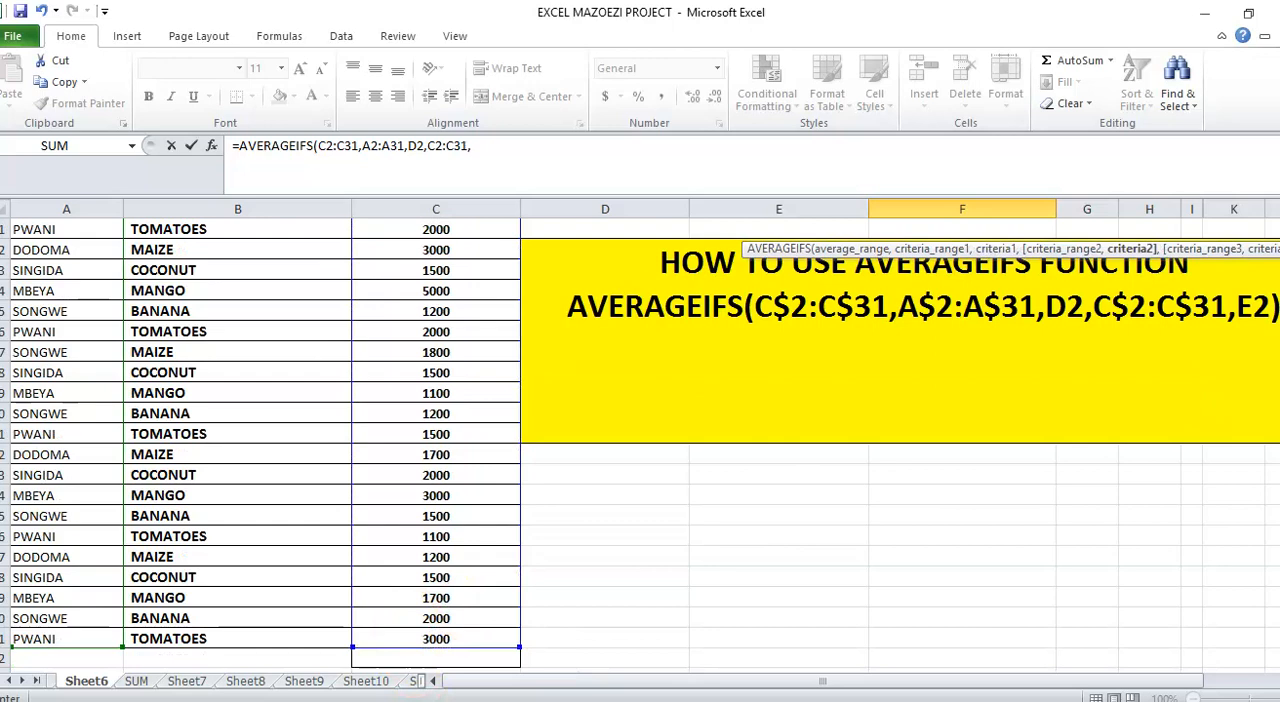
scroll(640, 440, "up", 4)
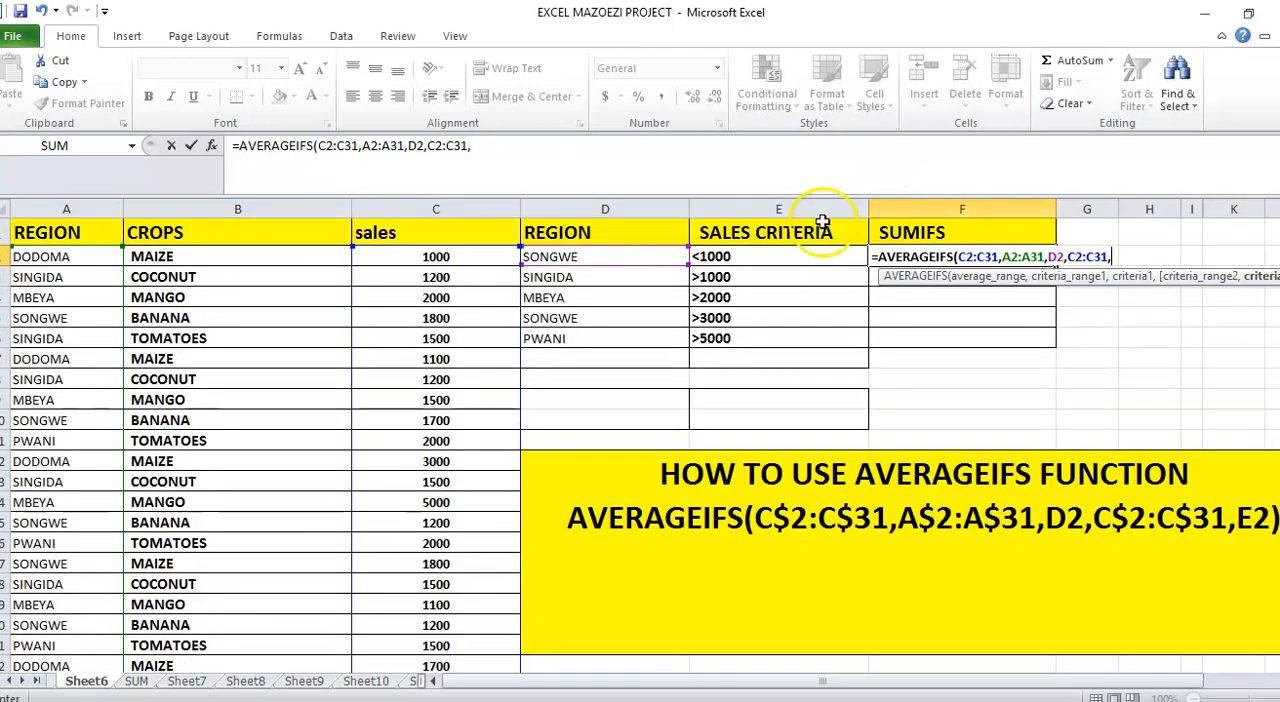
left_click(747, 255)
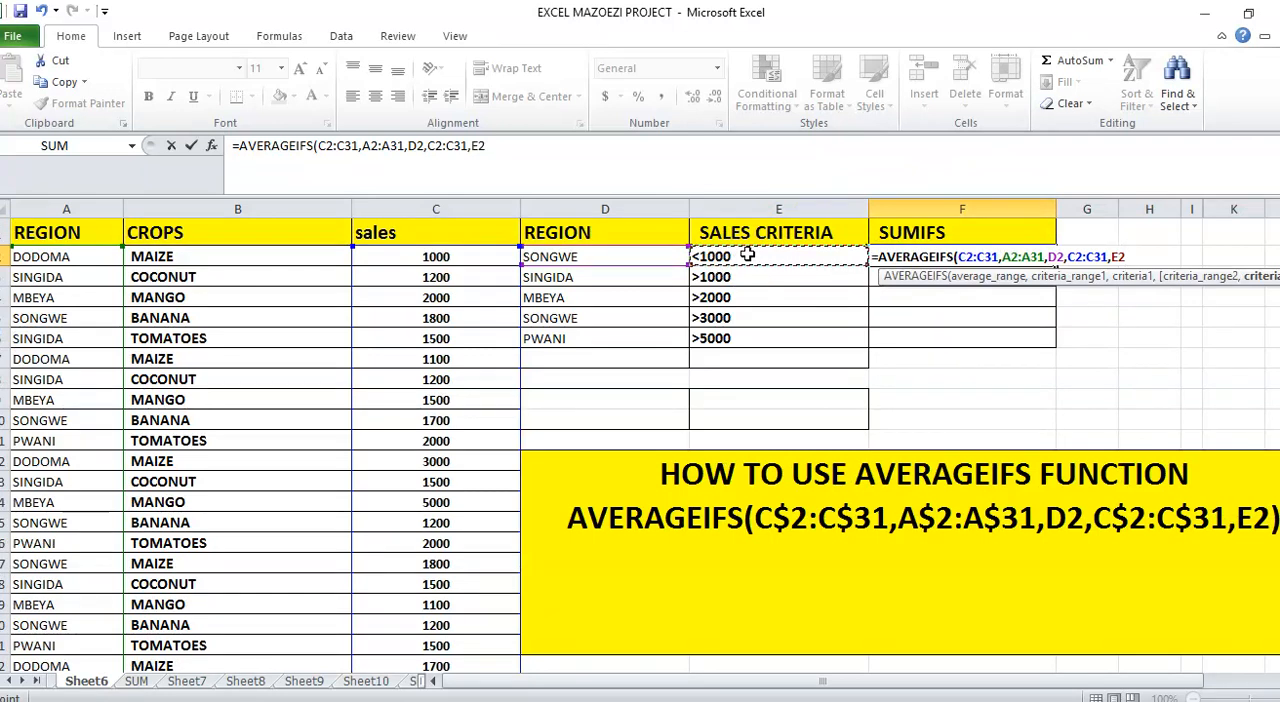
left_click(716, 264)
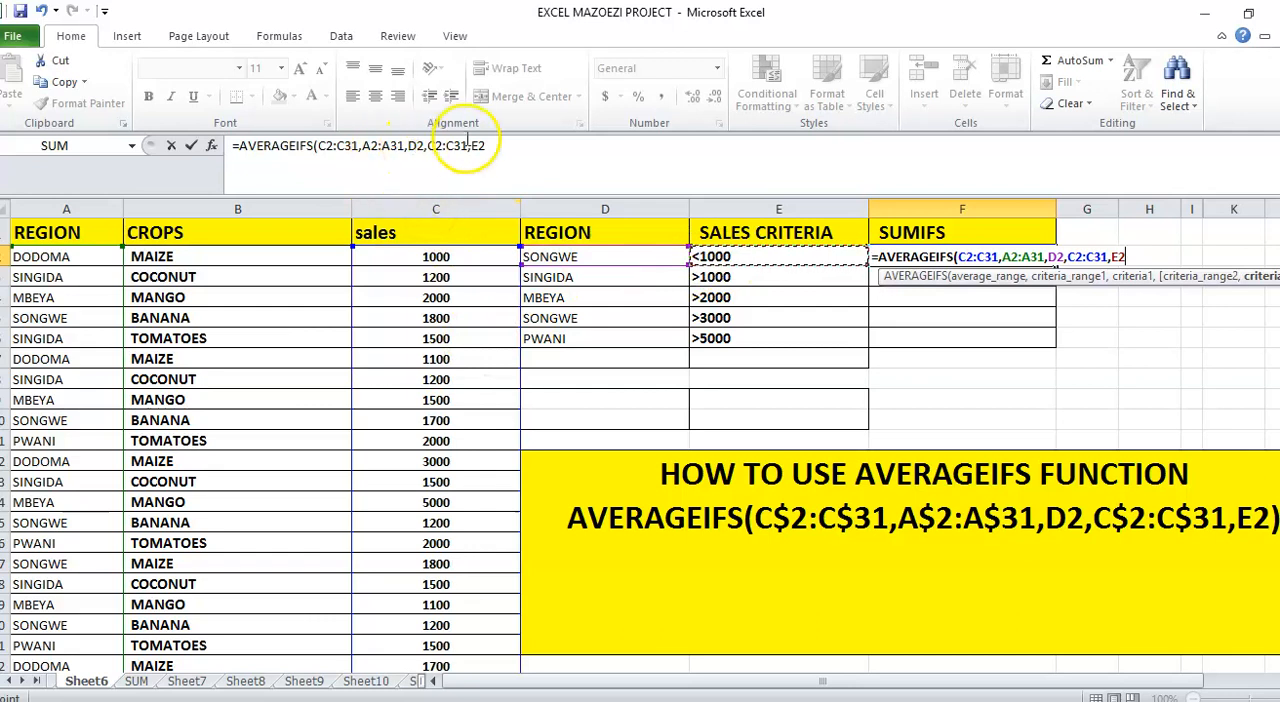
Lock the row references of the formula's average range as C$2:C$31
left_click_drag(499, 146, 229, 150)
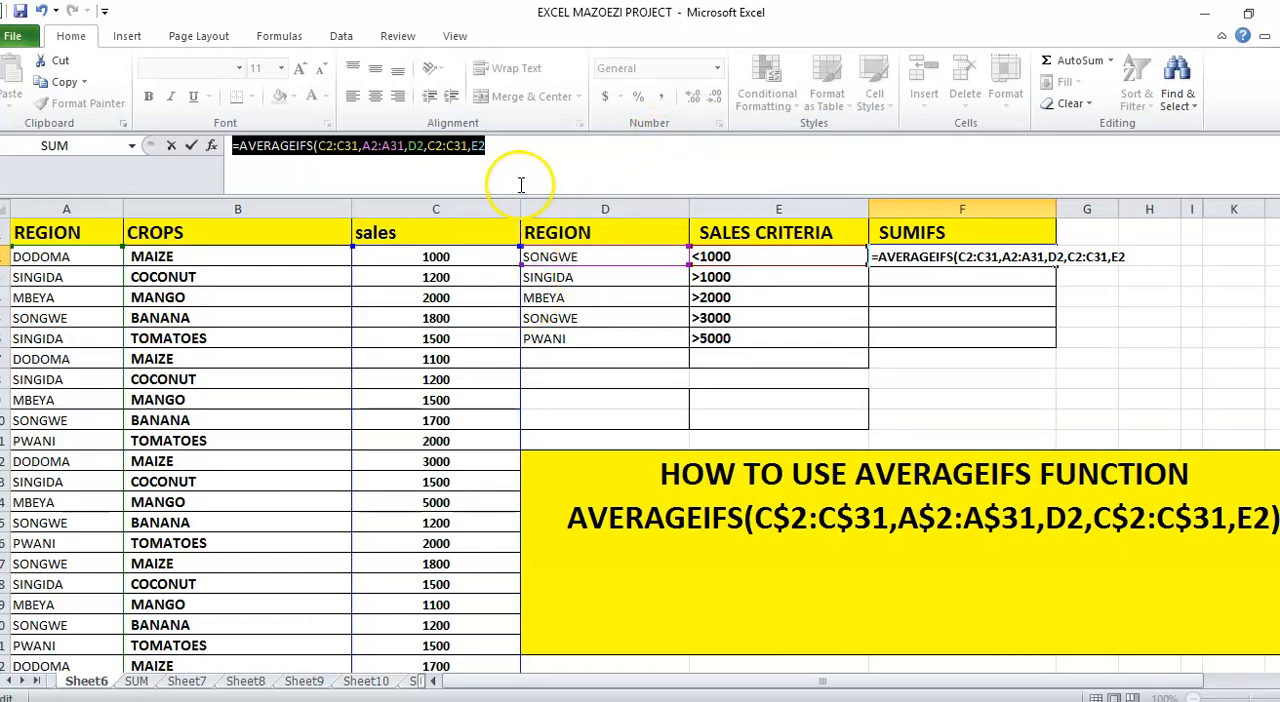
left_click(545, 149)
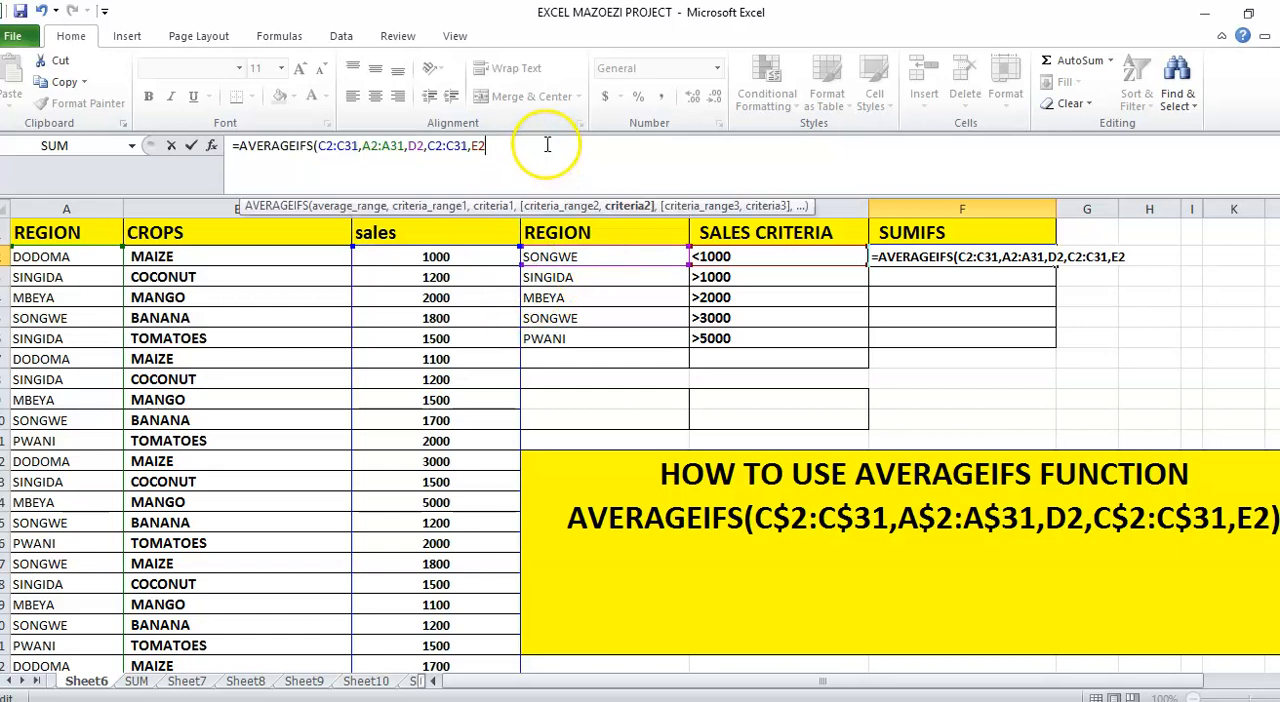
left_click(328, 146)
type("$2:C")
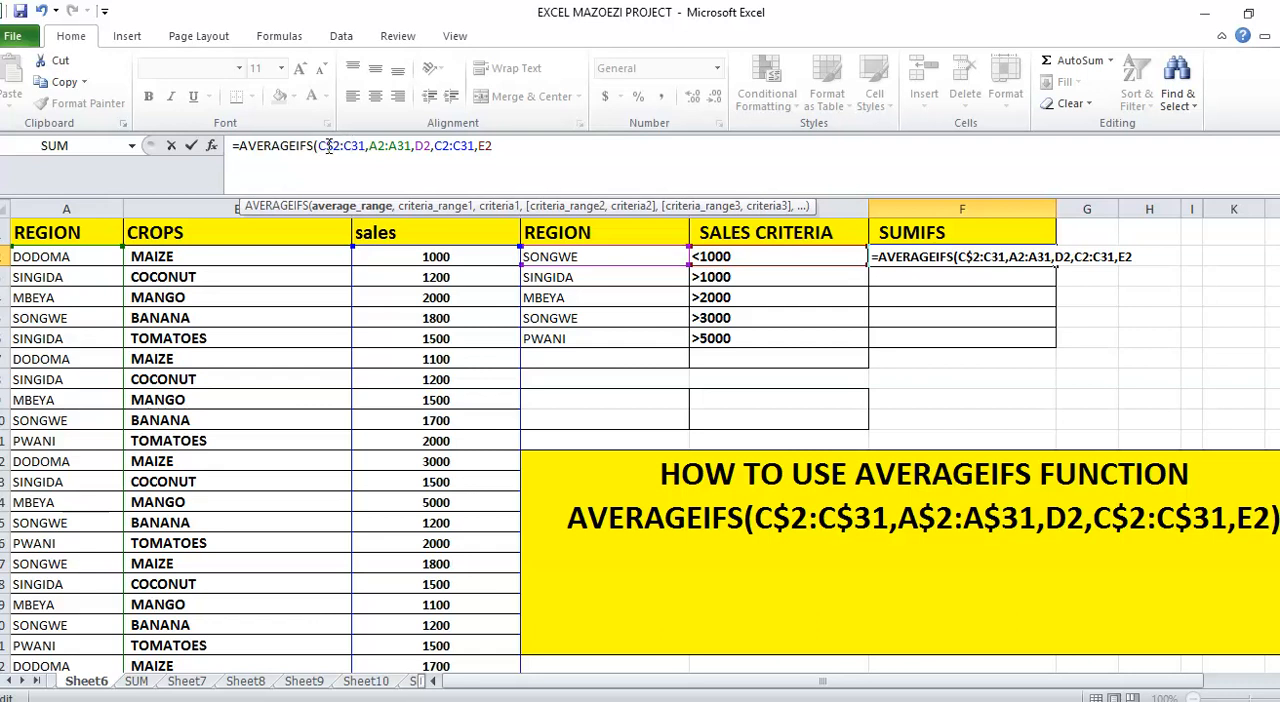
type("$")
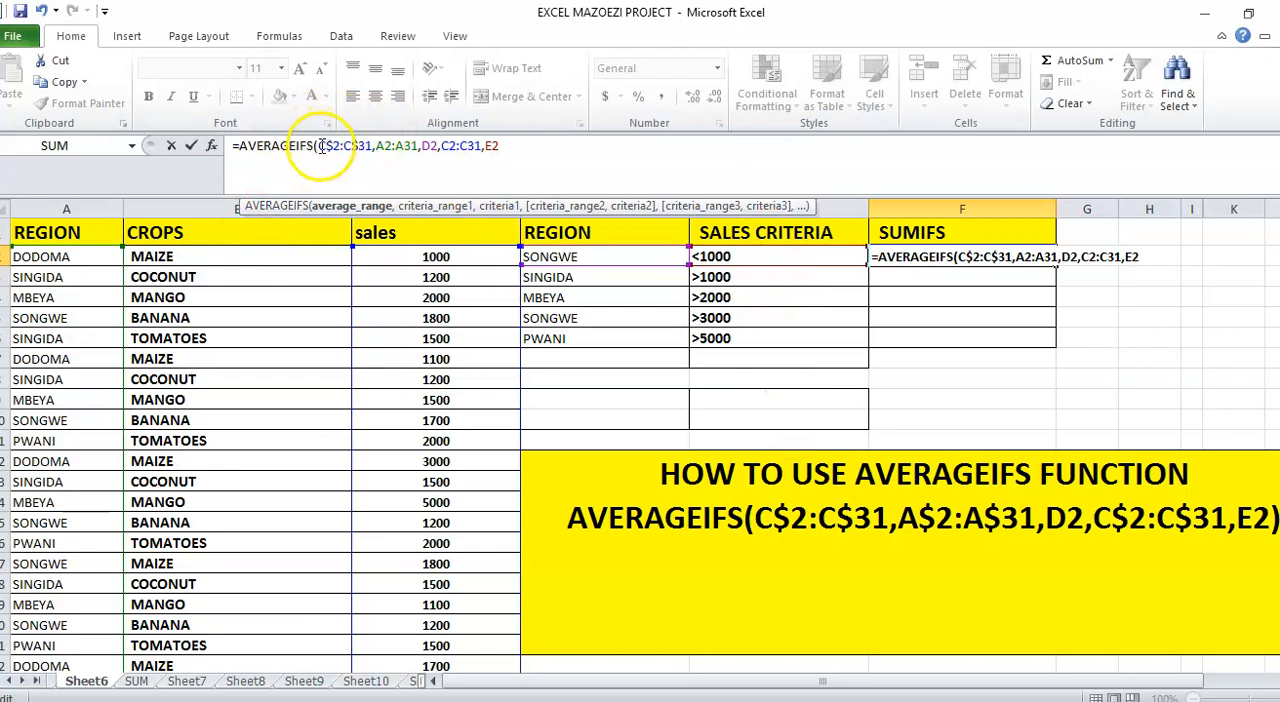
Lock the rows of both criteria ranges as A$2:A$31 and C$2:C$31, and enter the formula in F2
left_click(384, 145)
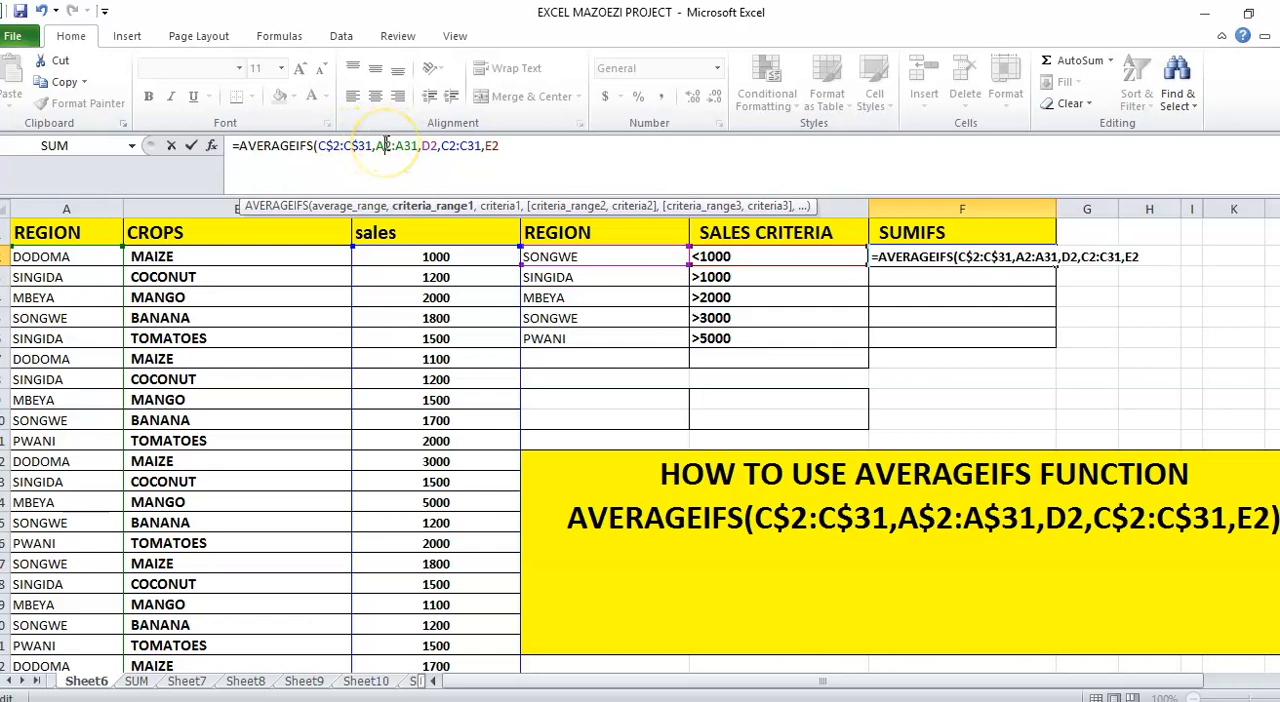
type("$")
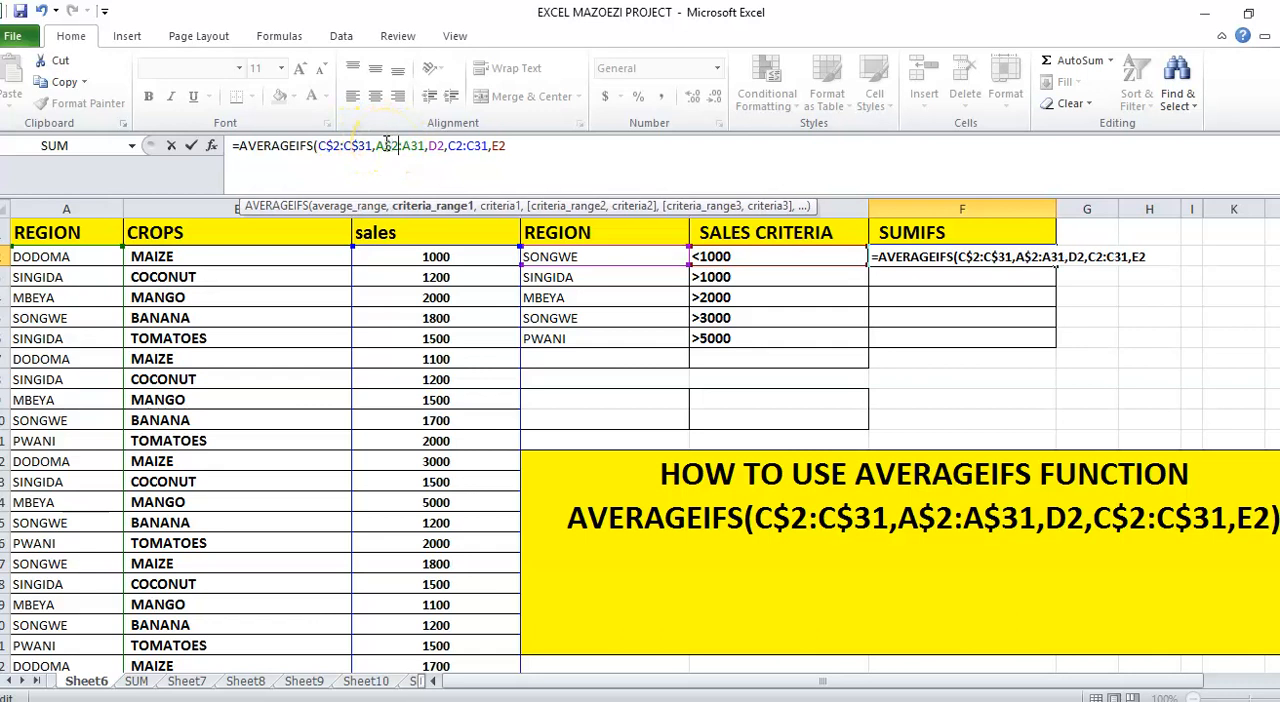
key("Right")
key("Right")
key("Right")
type("$")
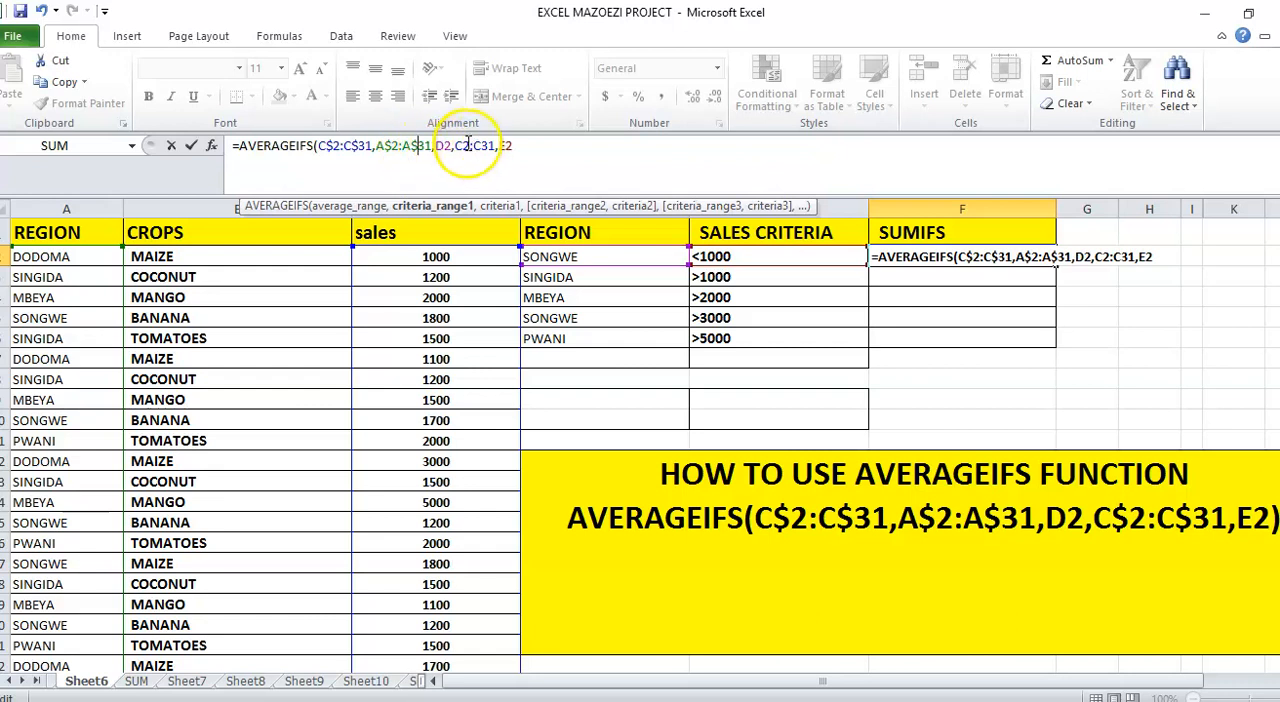
left_click(466, 135)
type("$")
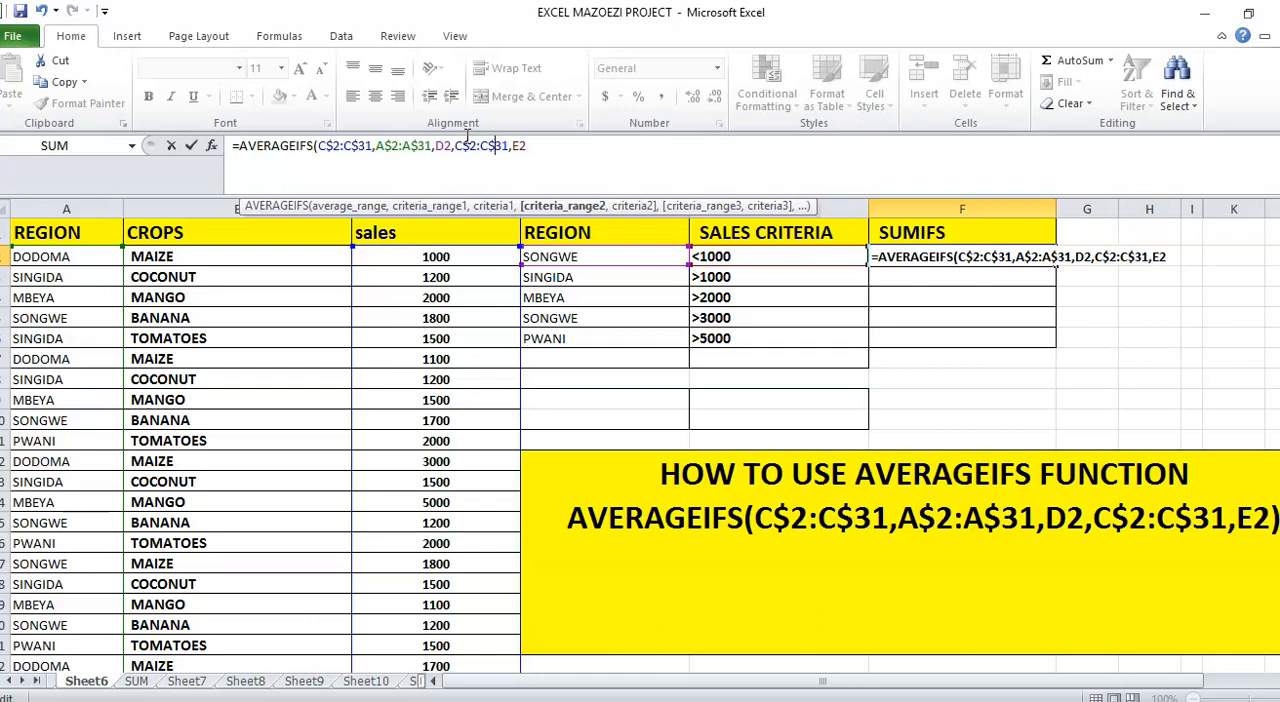
key("Return")
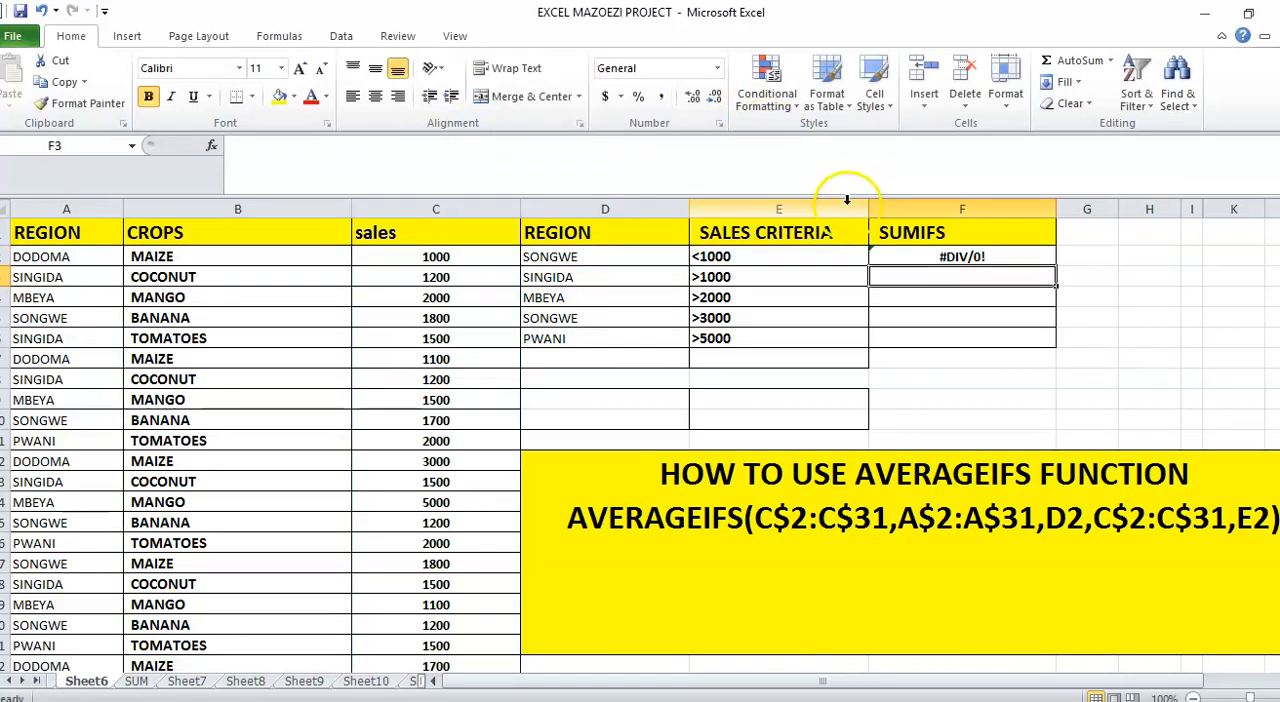
Copy the AVERAGEIFS formula from F2 down through F6, and reselect F2
left_click(925, 256)
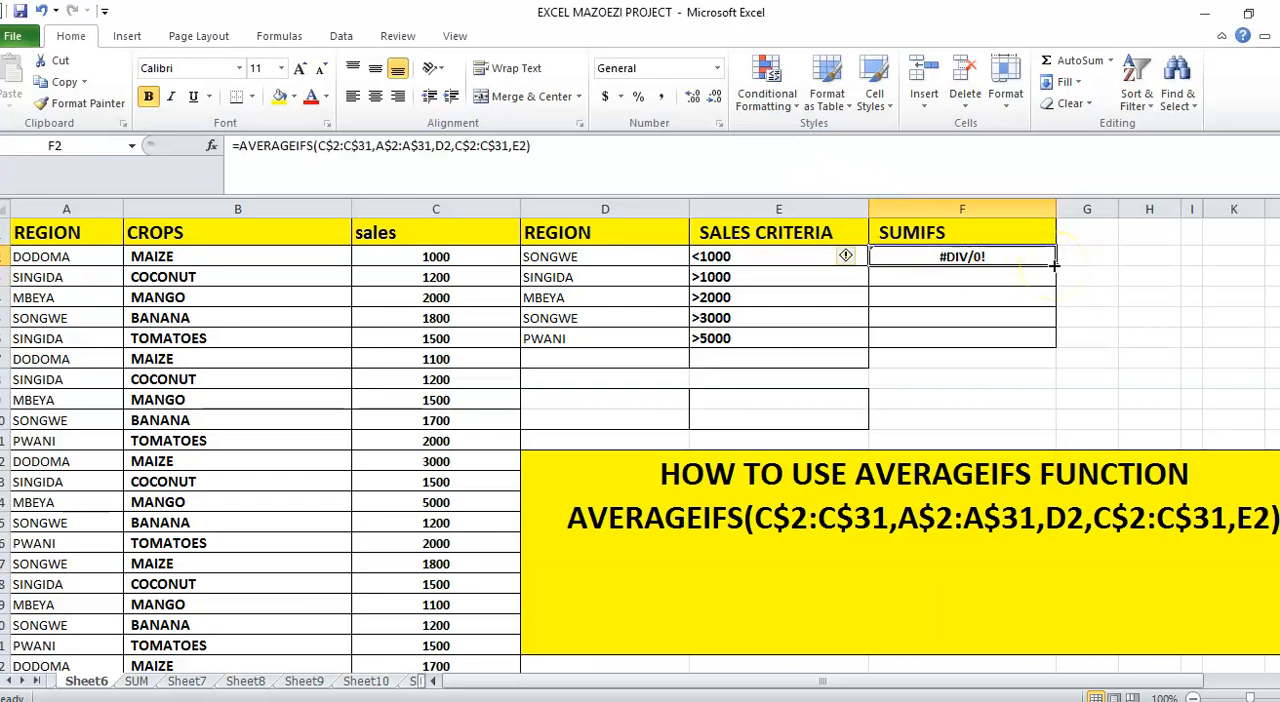
left_click_drag(1054, 264, 1050, 345)
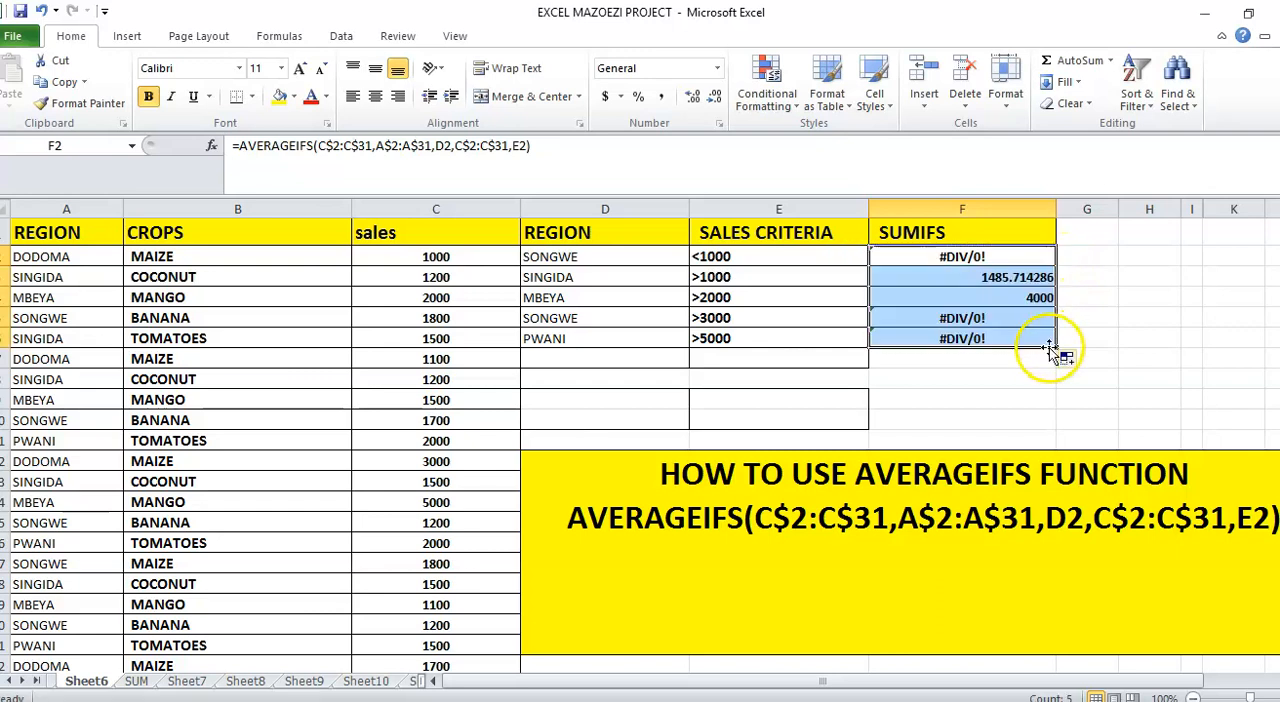
left_click(1145, 316)
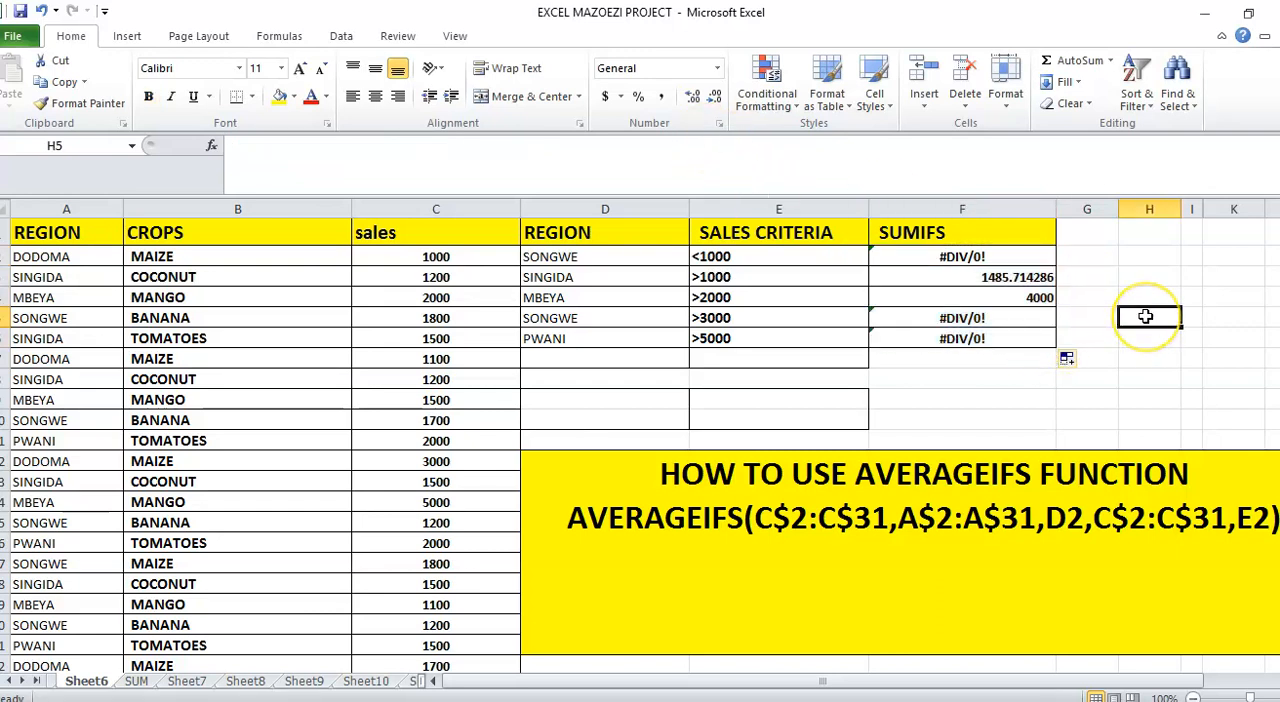
left_click(924, 254)
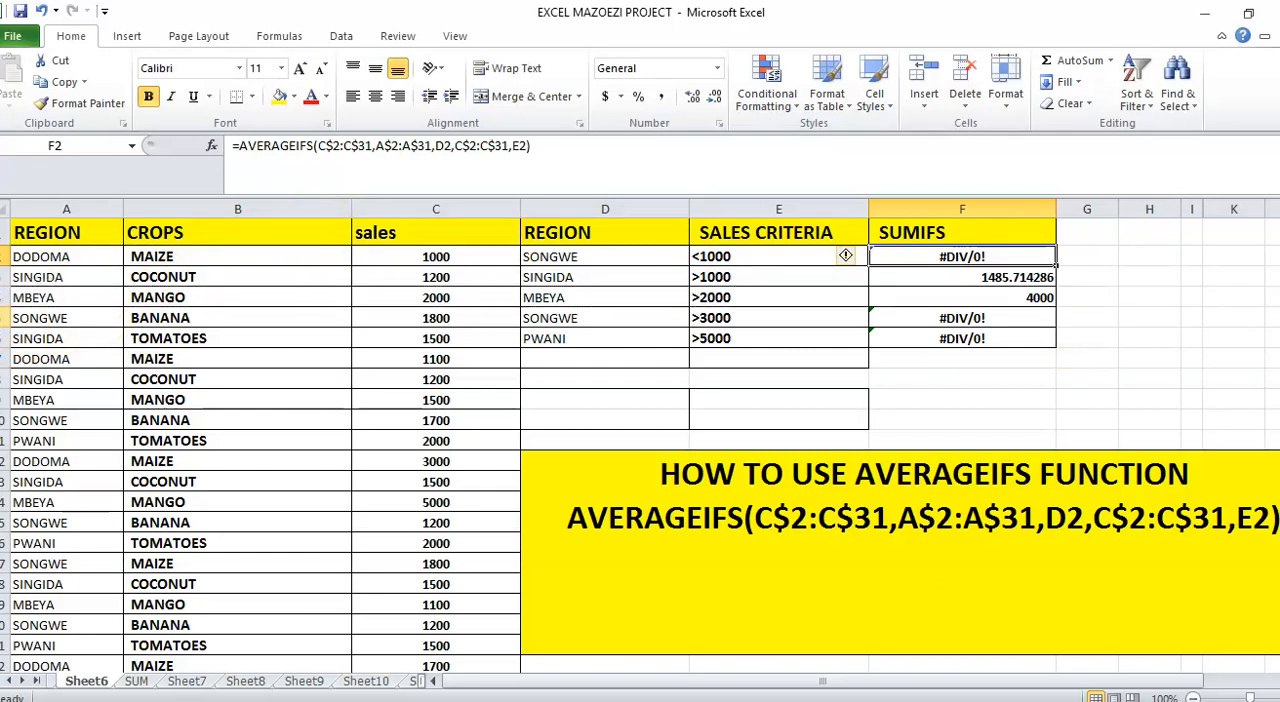
Check the SONGWE records in rows 5, 10 and 15, and change the sales criterion in E2 to >1000
left_click(4, 318)
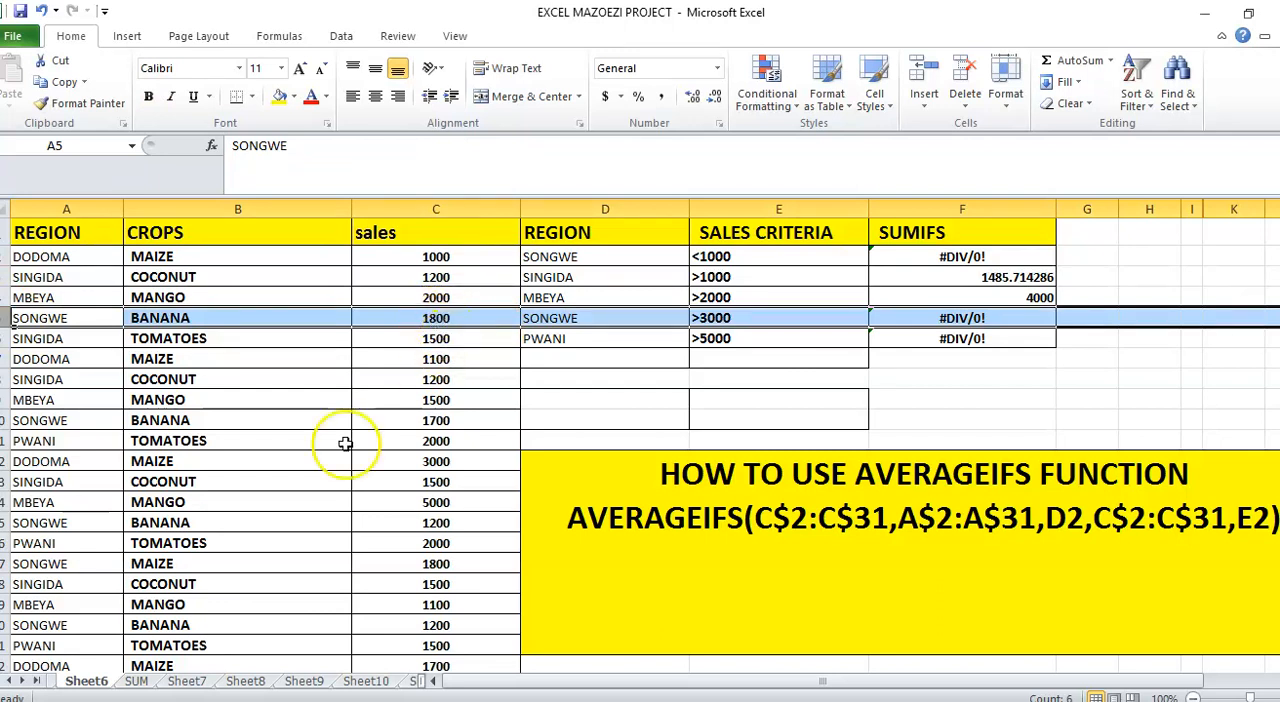
left_click(4, 420)
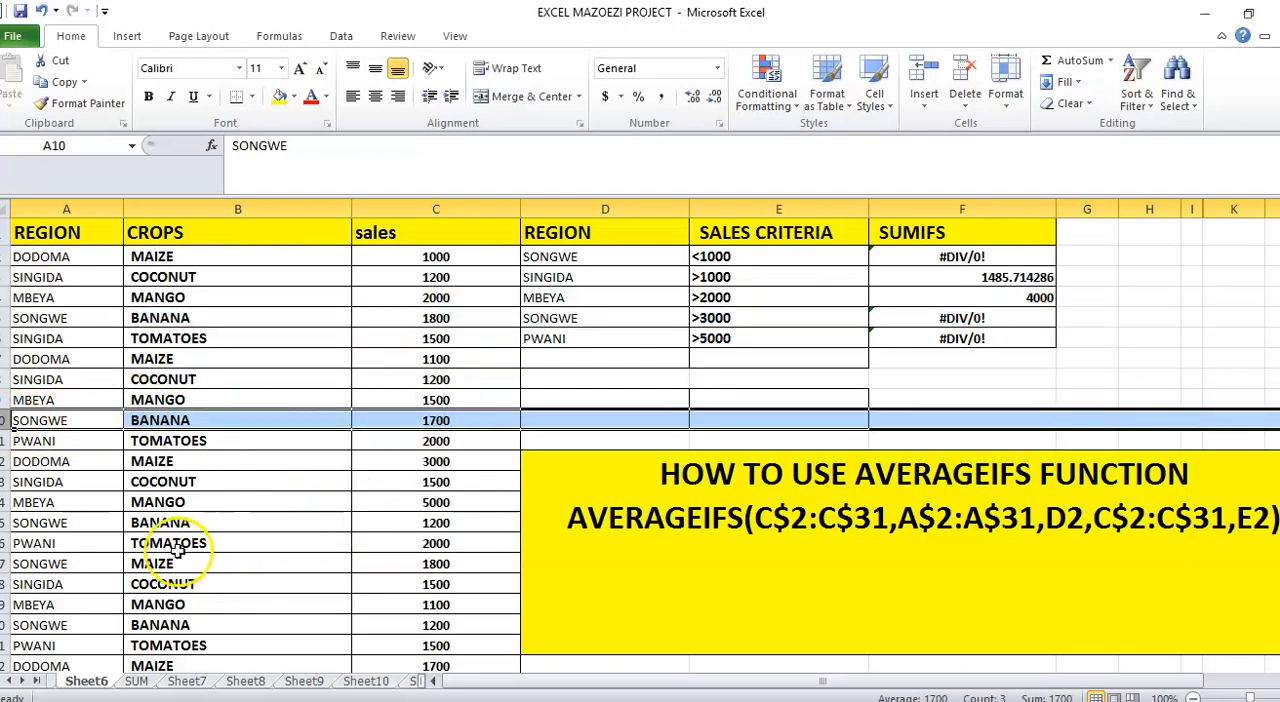
left_click(4, 522)
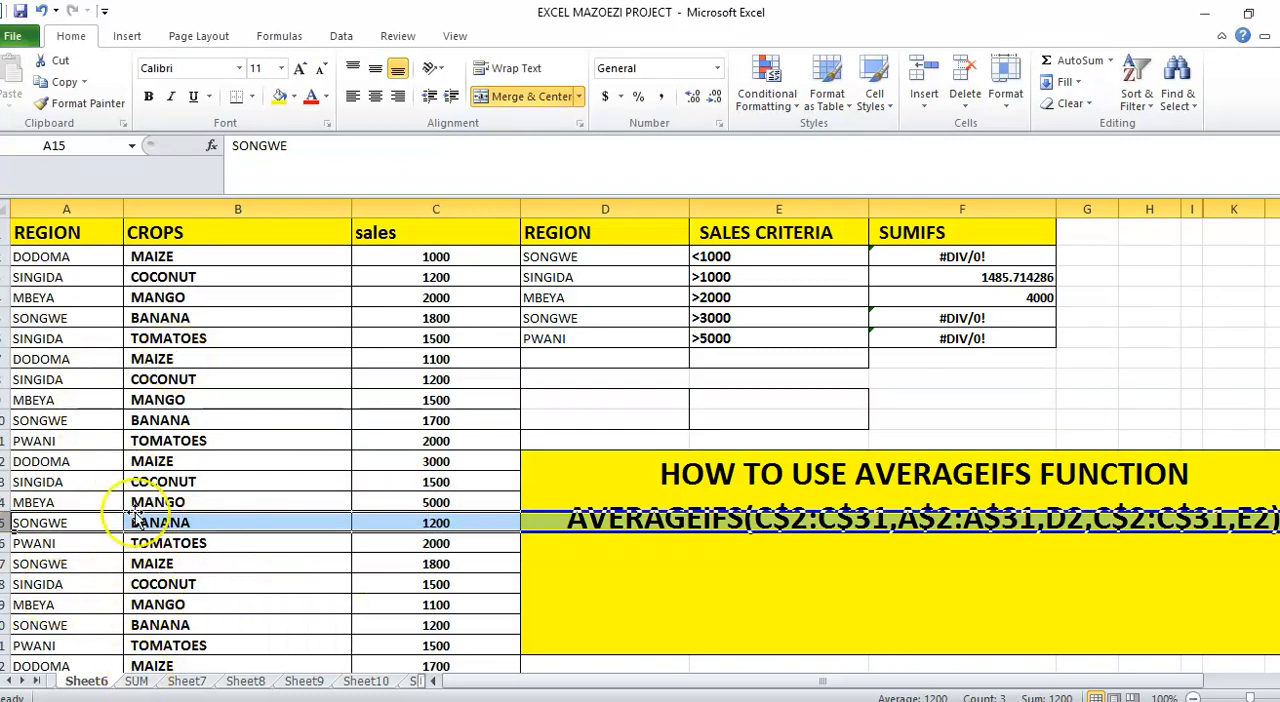
left_click(700, 257)
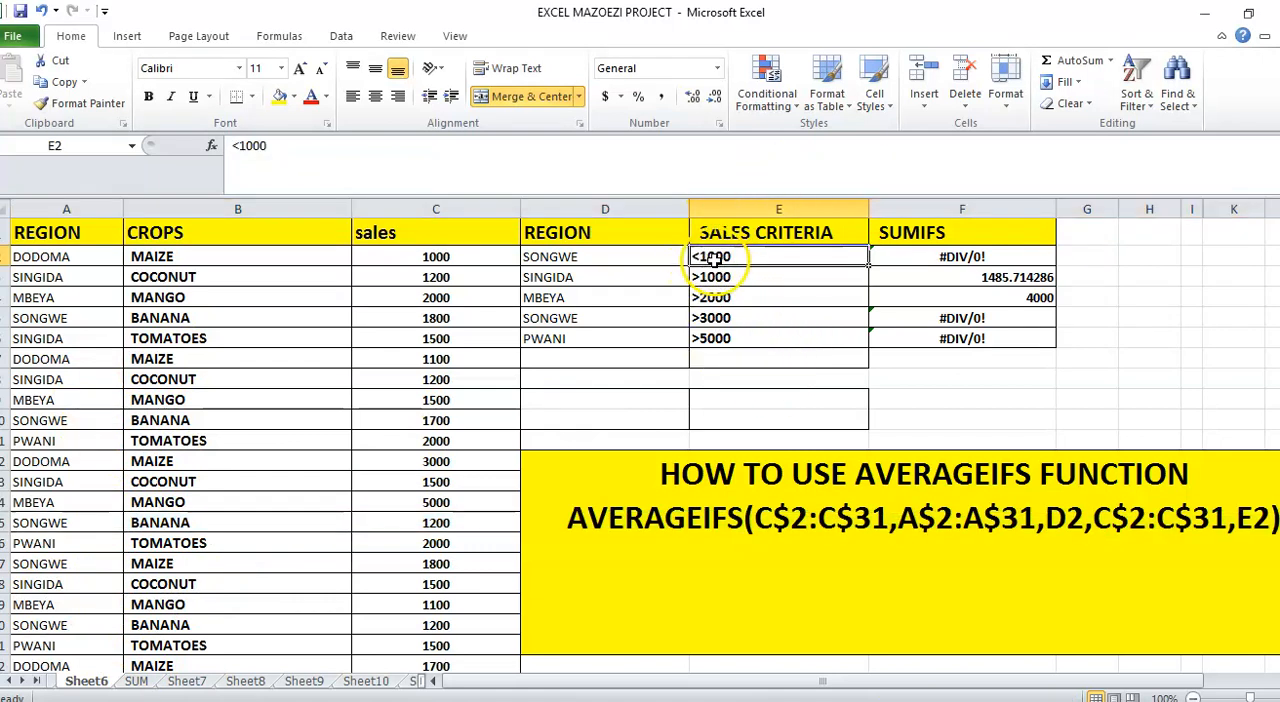
left_click(236, 150)
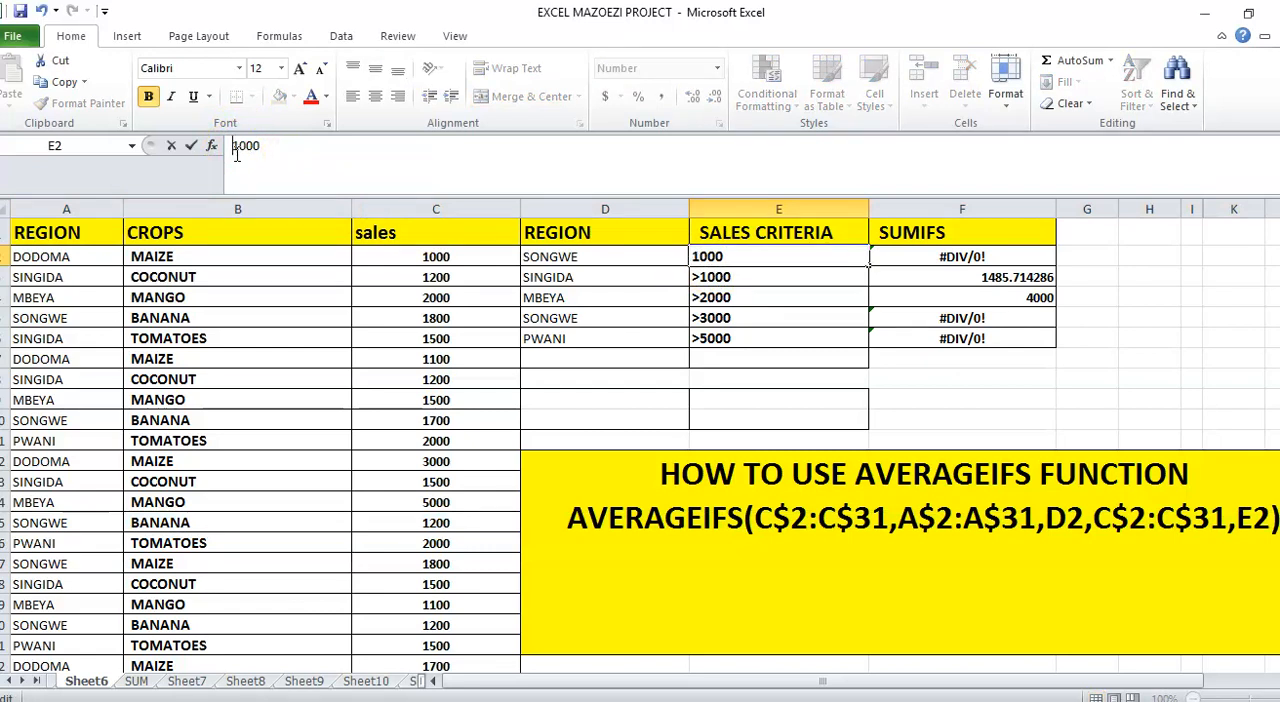
type(">")
key("Return")
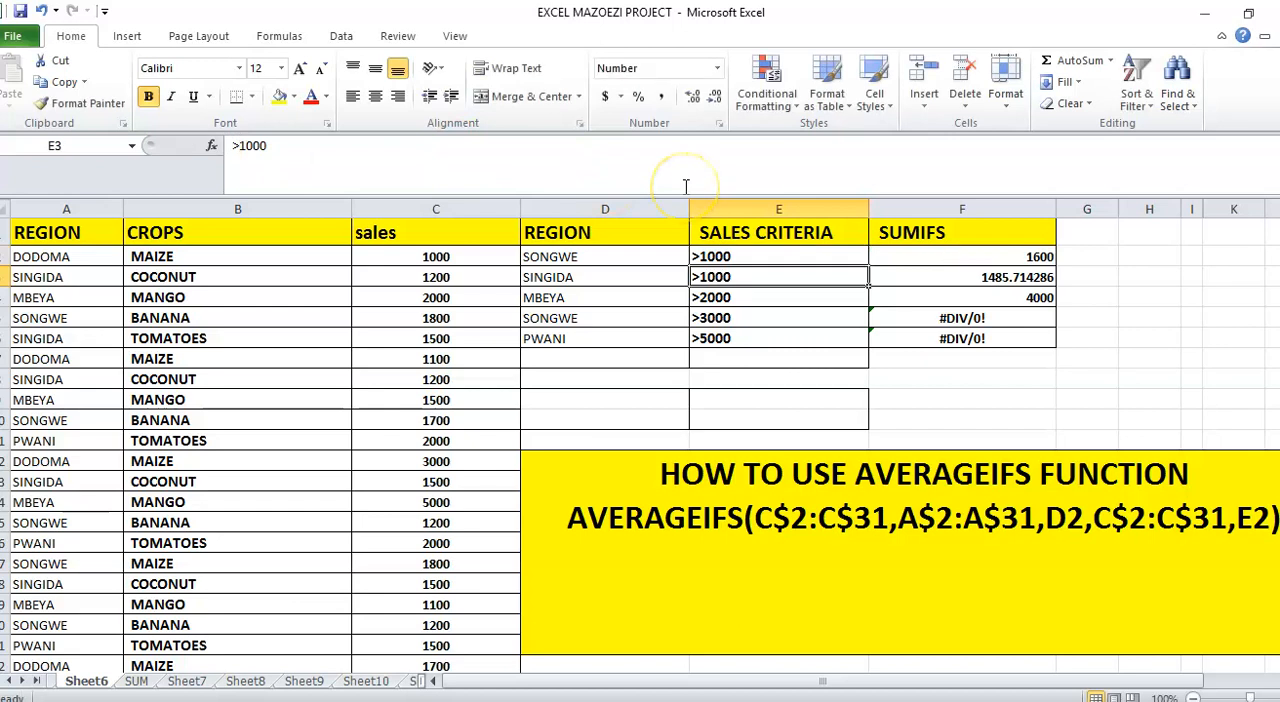
left_click(983, 256)
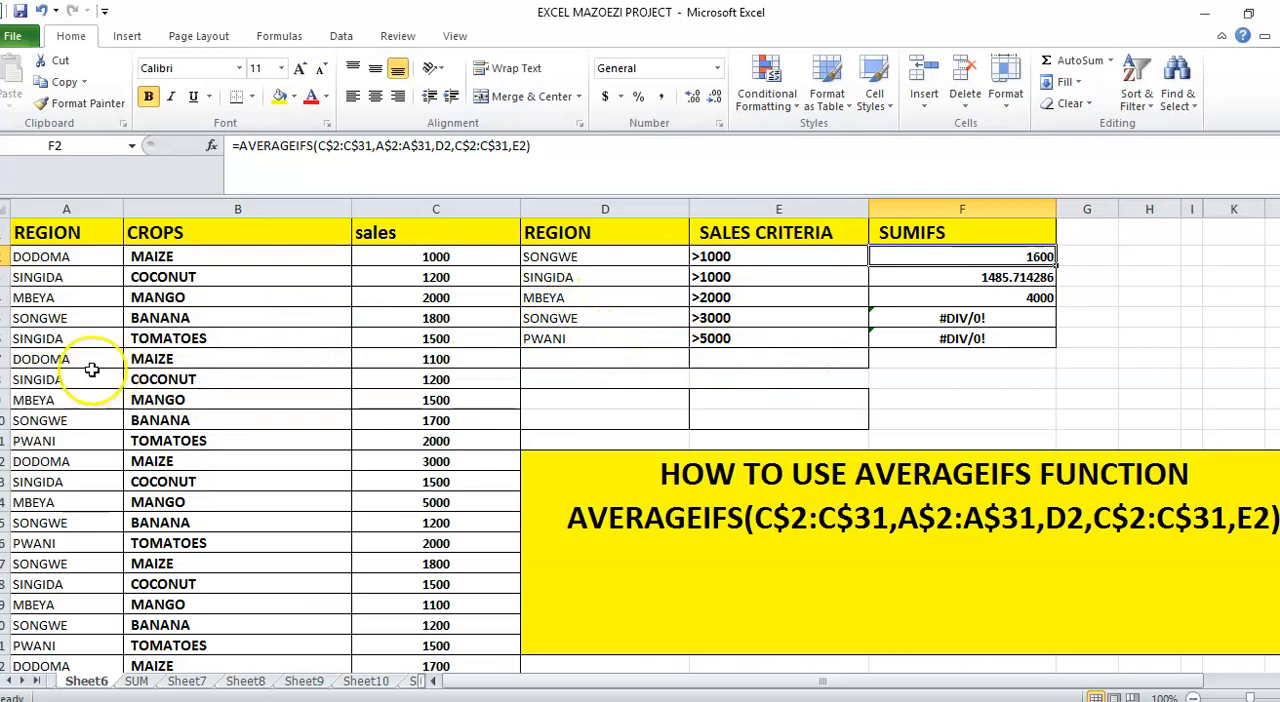
Change the region in A7 to PWANI and the sales value in C7 to 7000
left_click(39, 359)
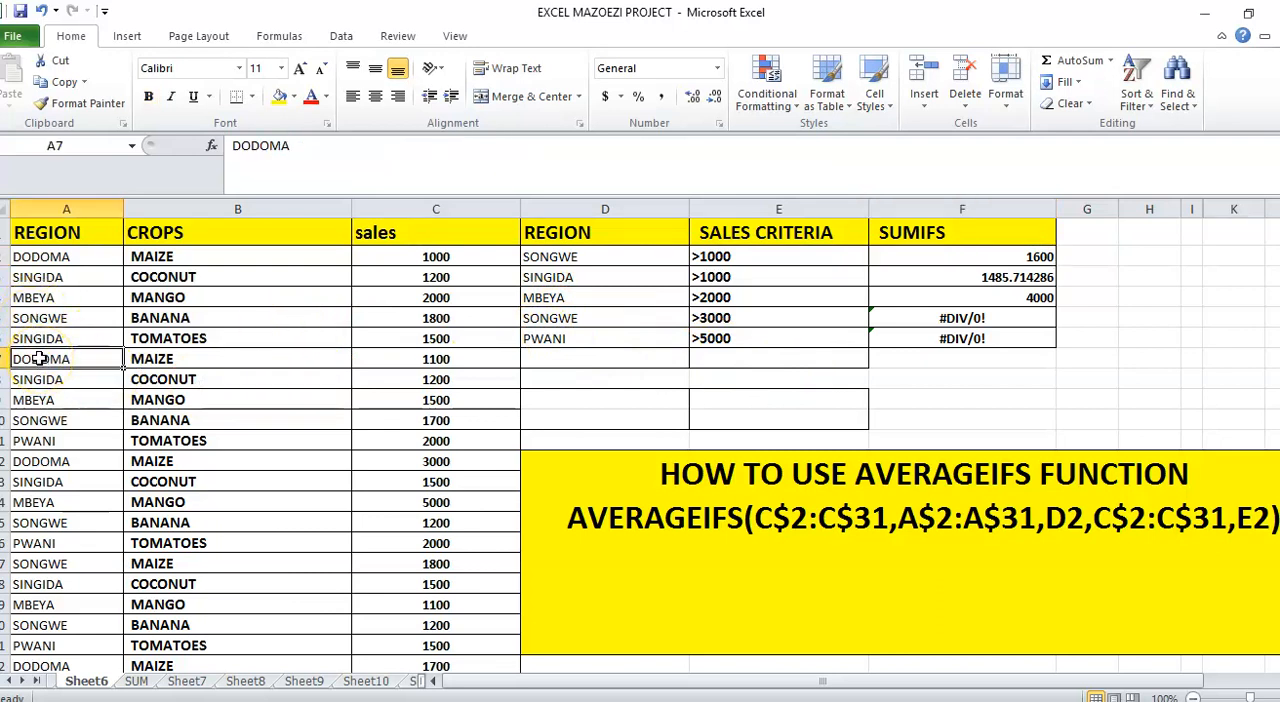
type("PWANI")
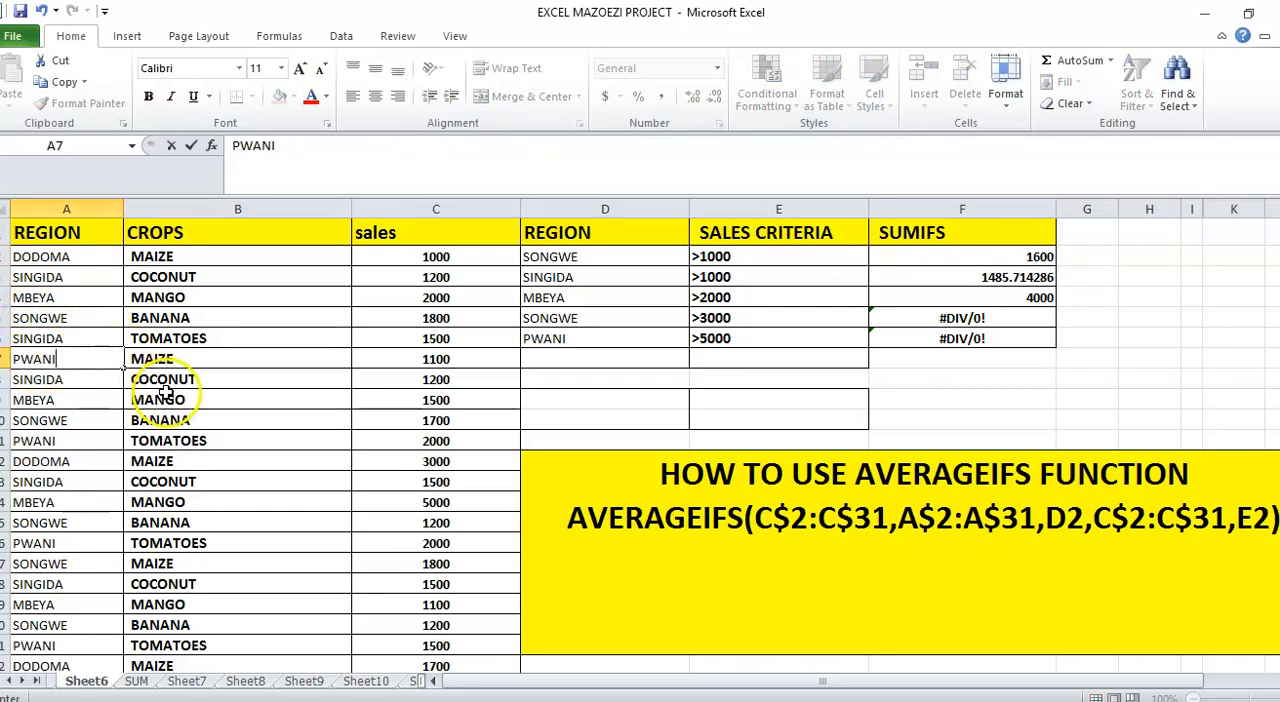
key("Tab")
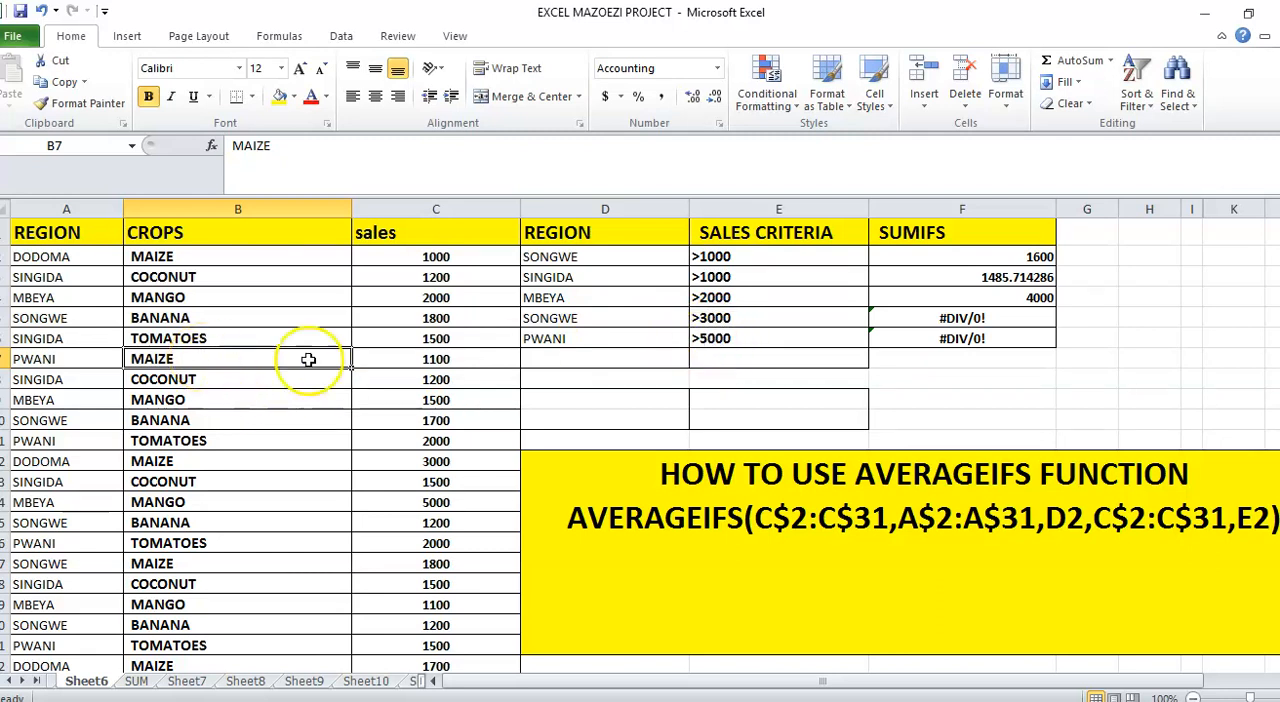
left_click(448, 356)
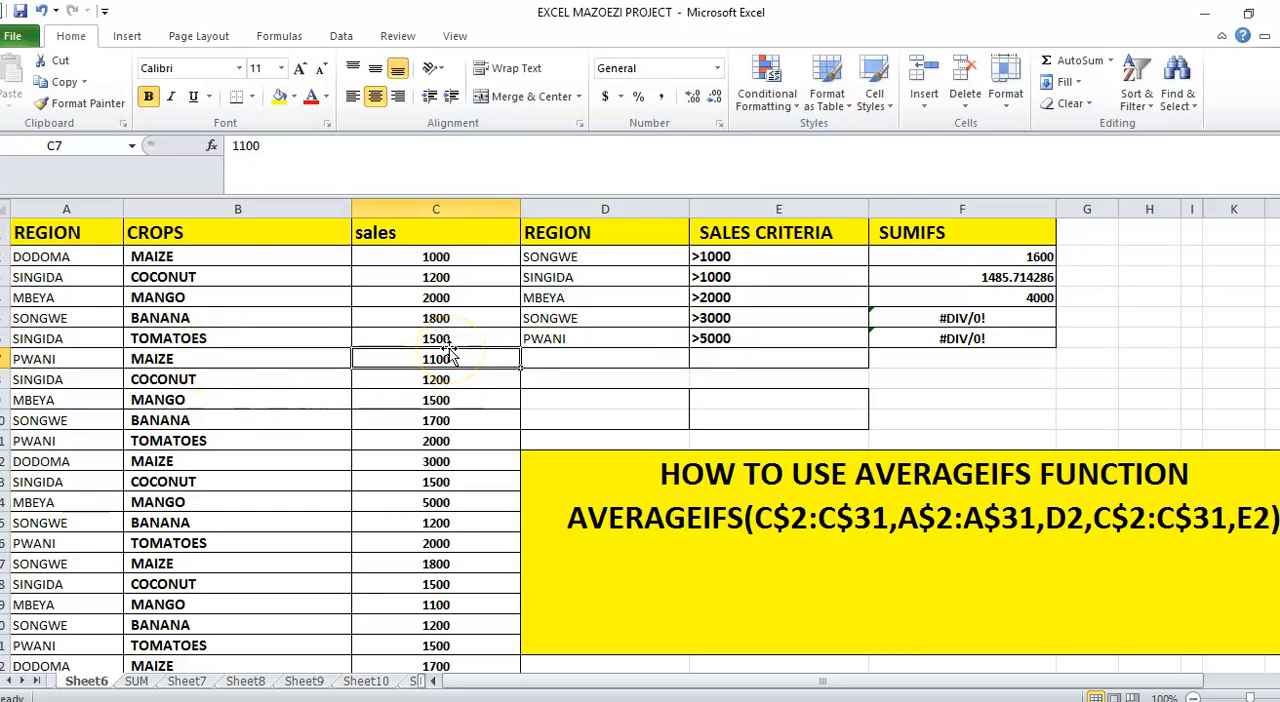
type("5")
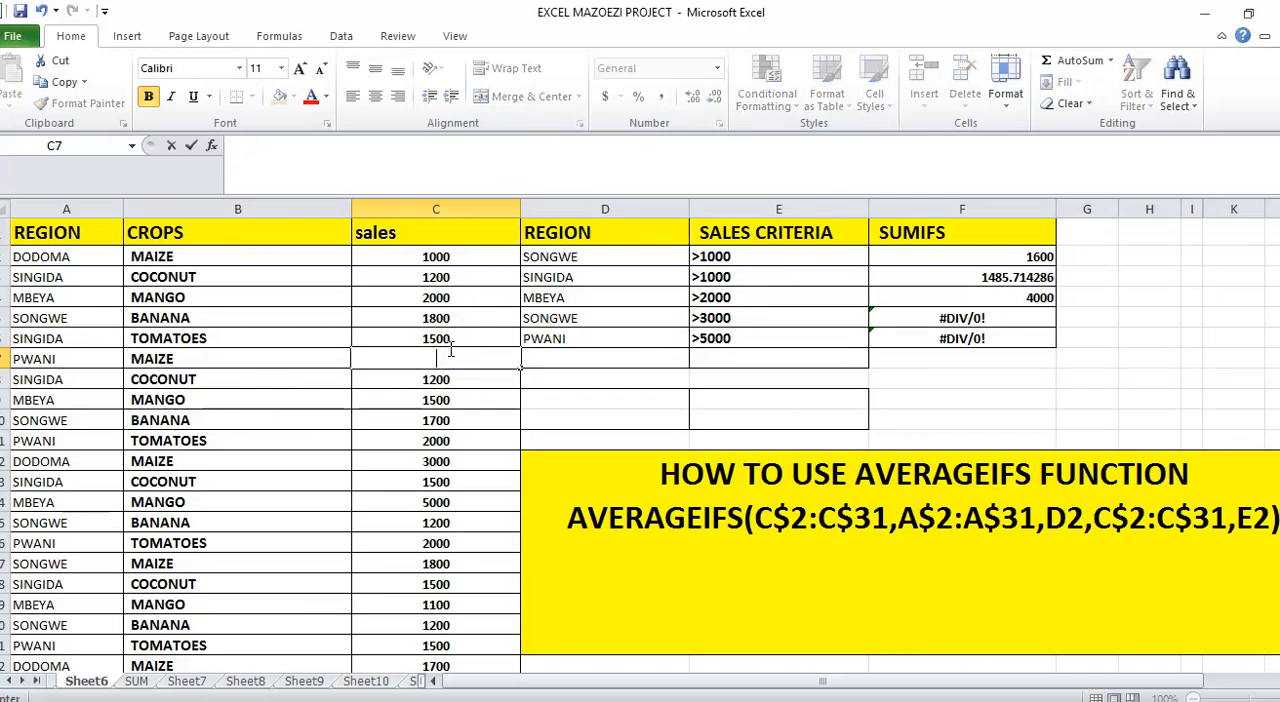
type("00")
key("Return")
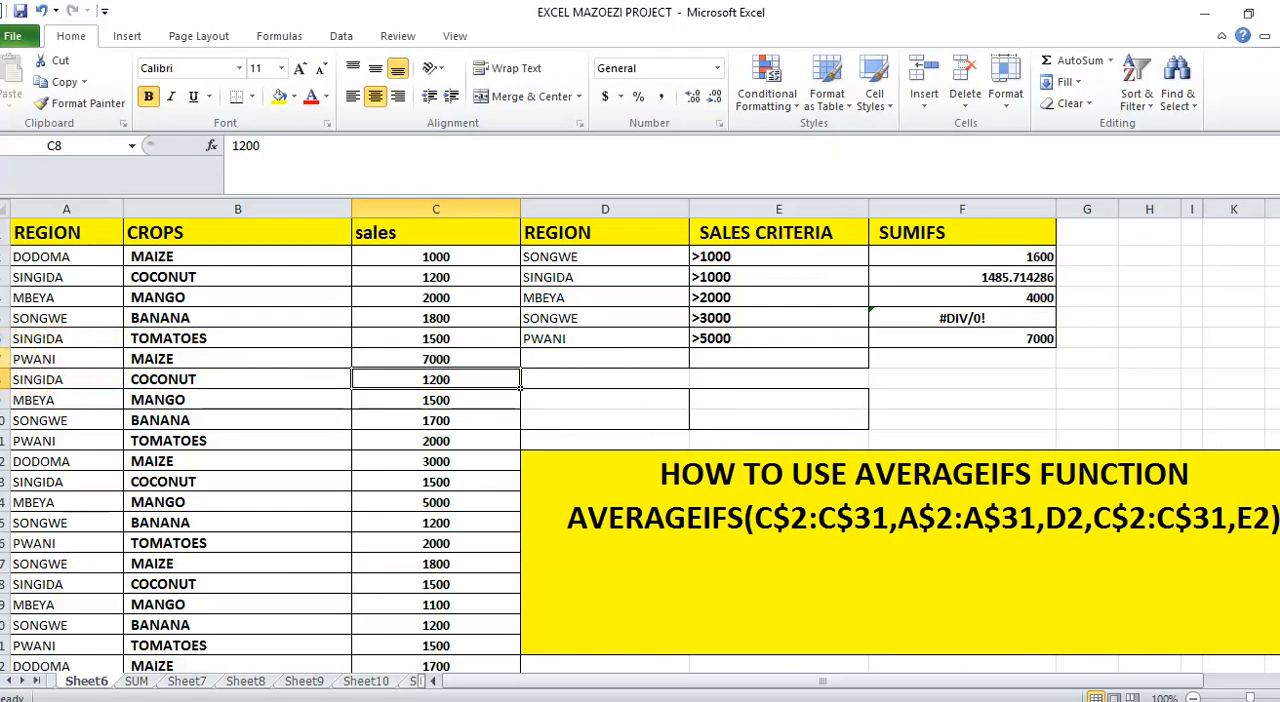
left_click(4, 359)
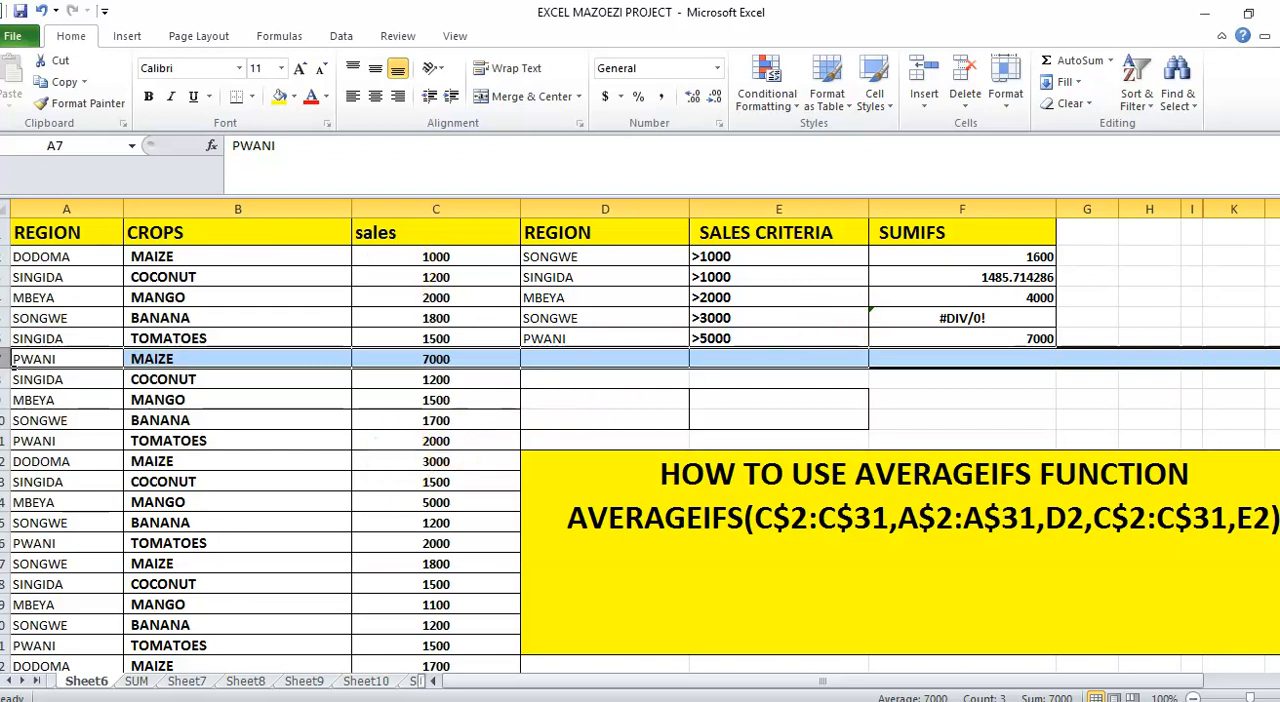
Set the sales value of the SONGWE banana record in C10 to 4000
left_click(12, 318)
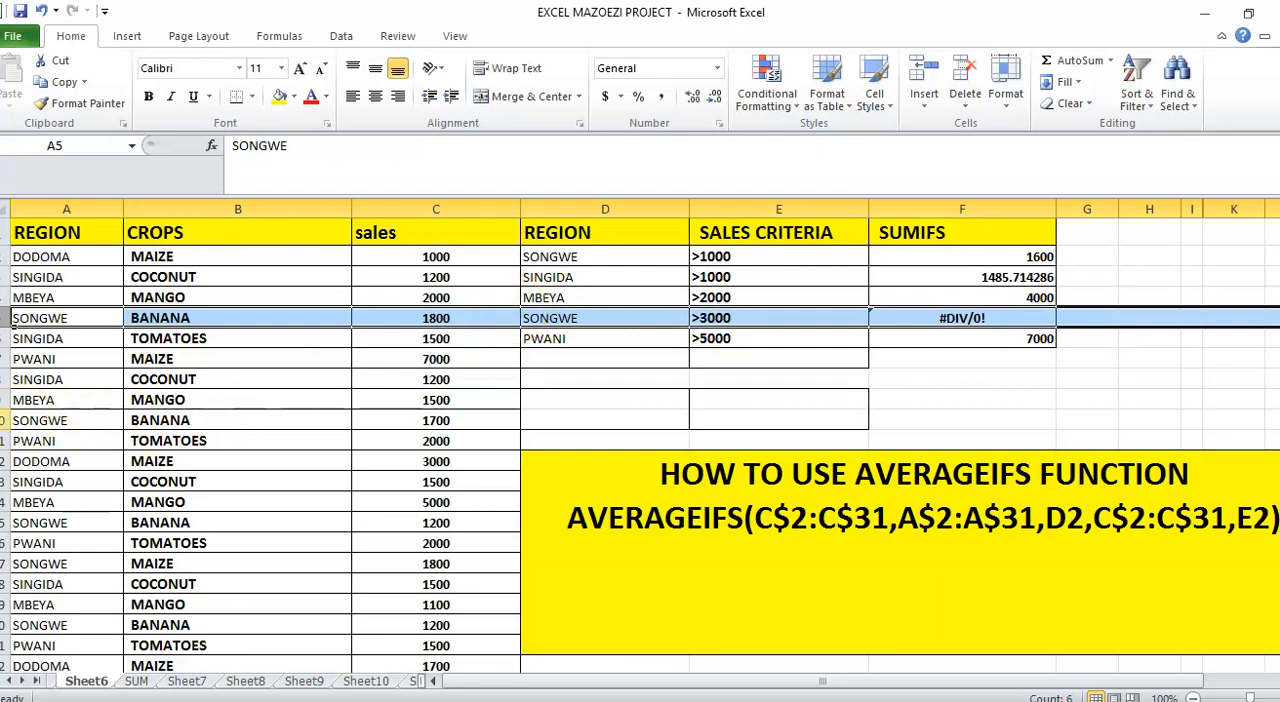
left_click(5, 420)
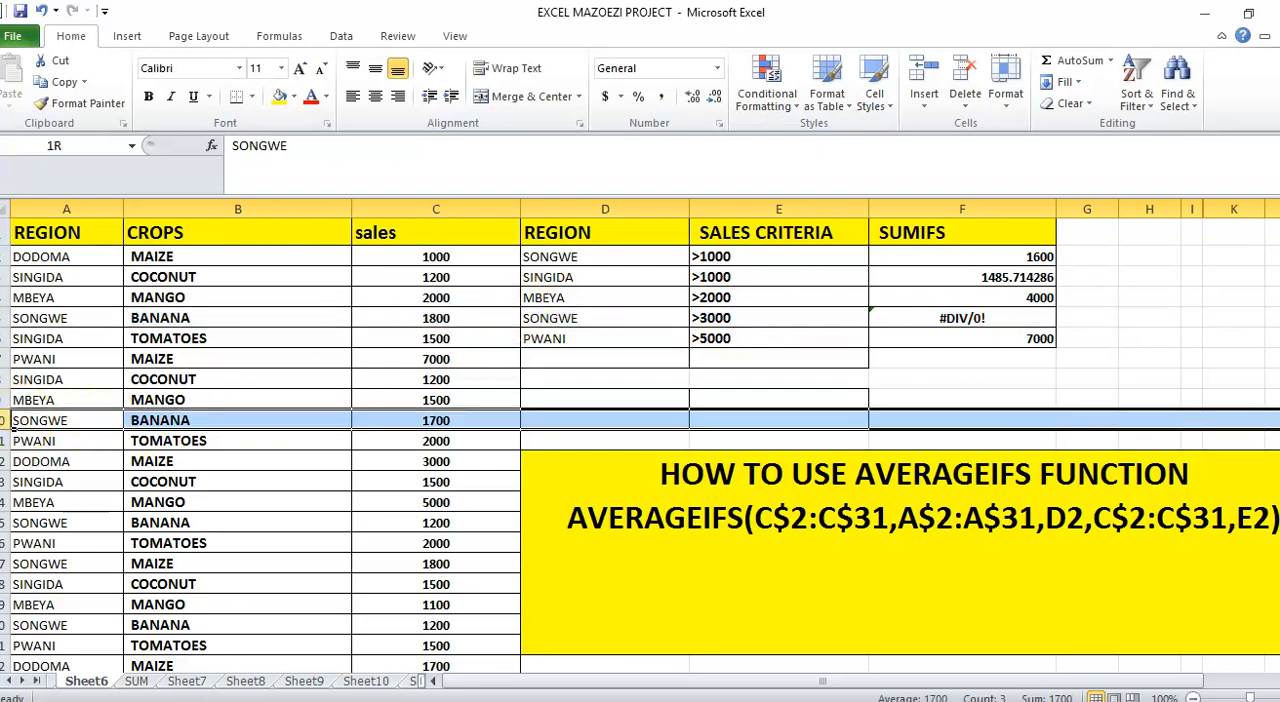
left_click(449, 420)
type("4")
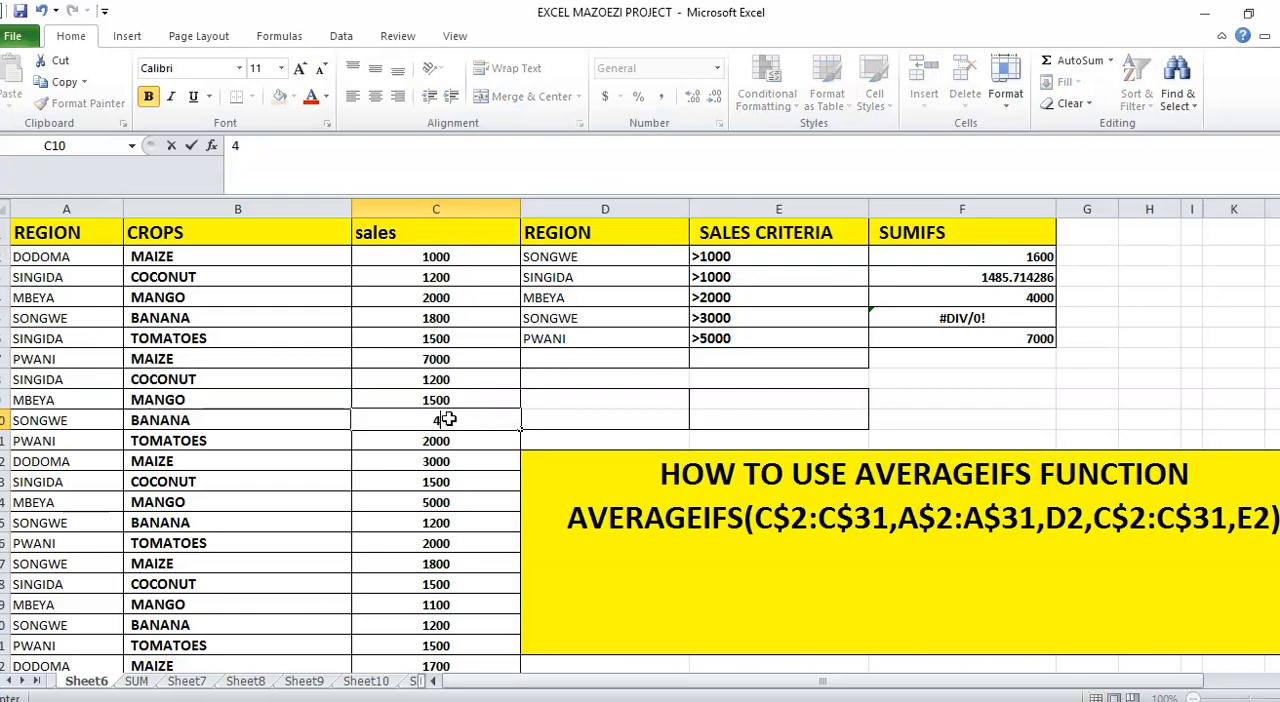
type("000")
key("Return")
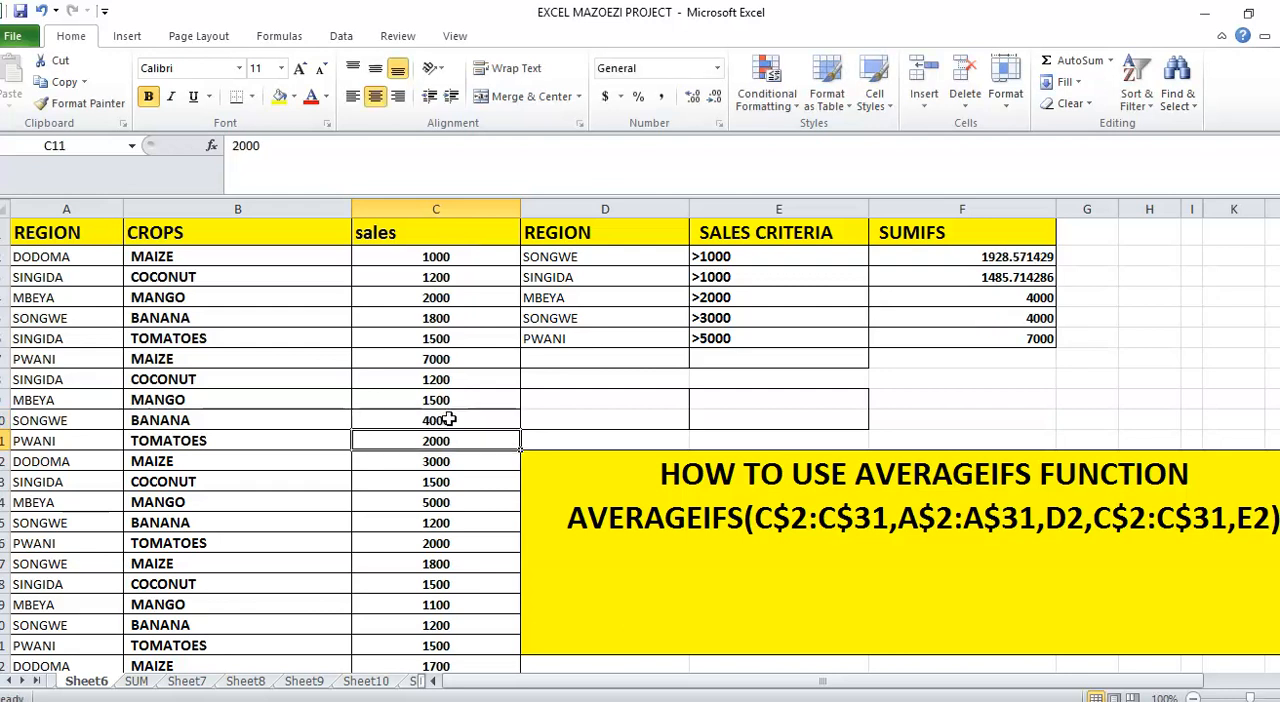